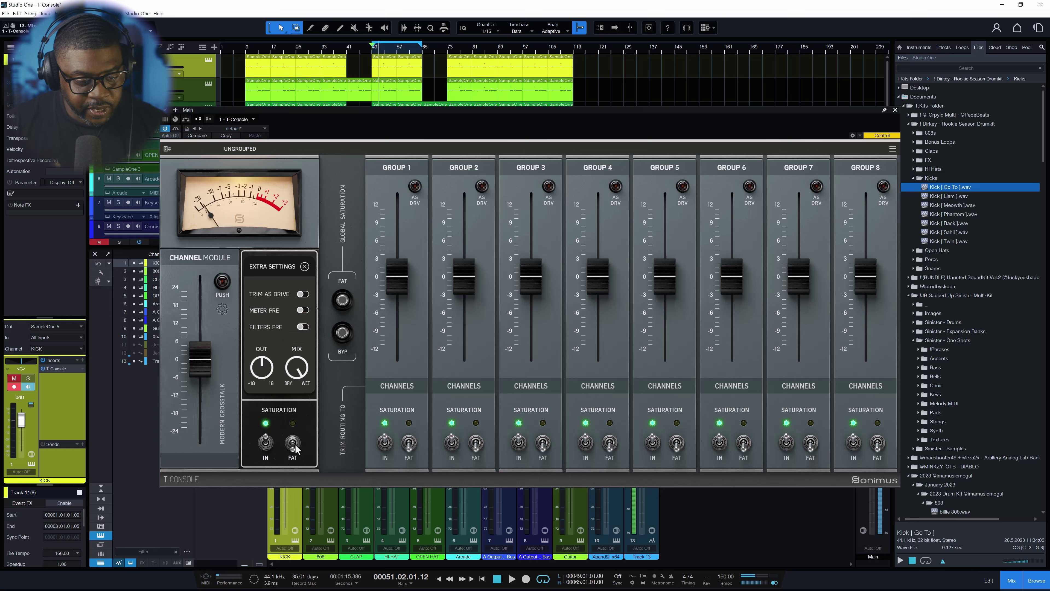
# Step: Try Fat saturation in the Main T-Console, and collapse its extra settings and group section
pyautogui.click(295, 444)
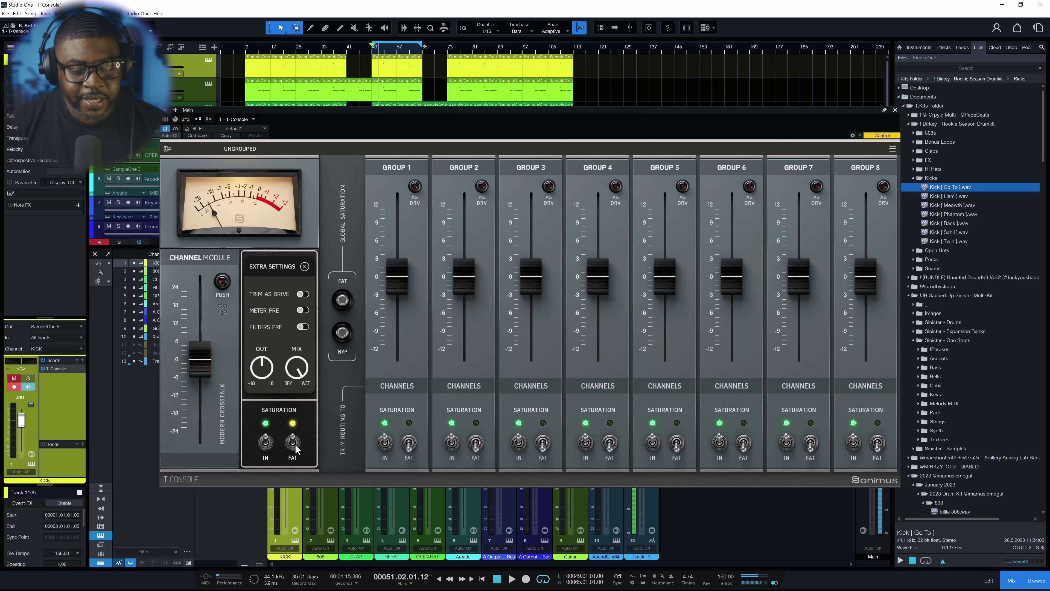
pyautogui.click(294, 443)
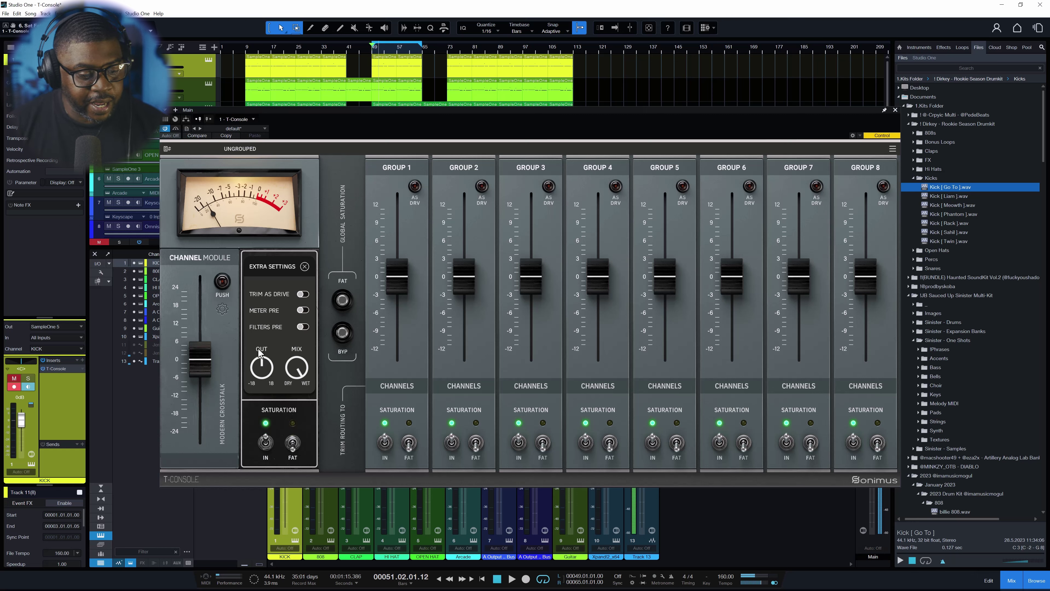
pyautogui.click(304, 266)
pyautogui.click(167, 148)
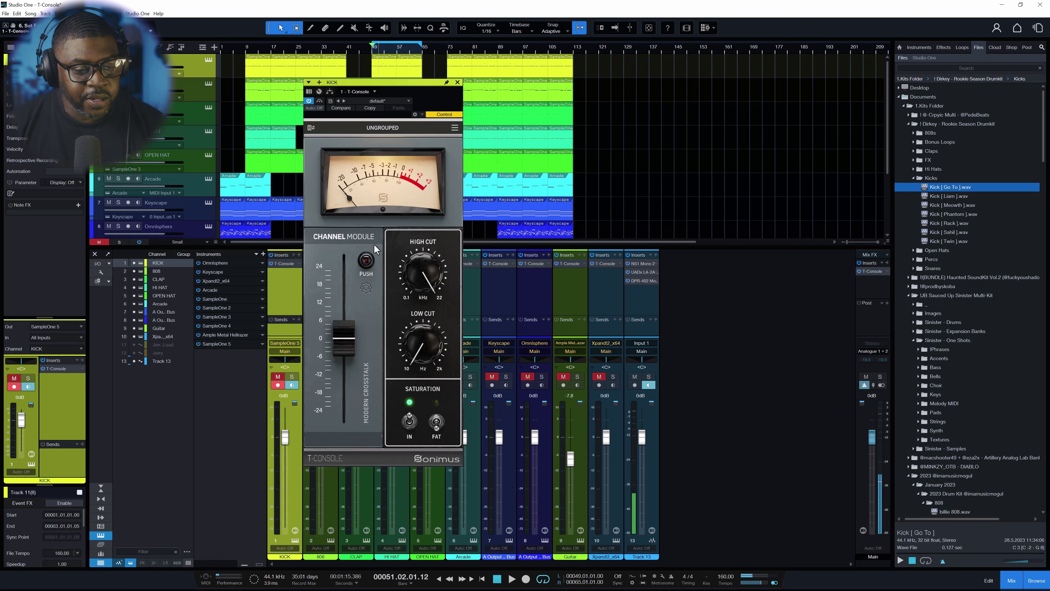
# Step: Unmute the kick and, during playback, lower its T-Console channel trim to about -18 dB
pyautogui.moveTo(390, 81); pyautogui.dragTo(568, 108)
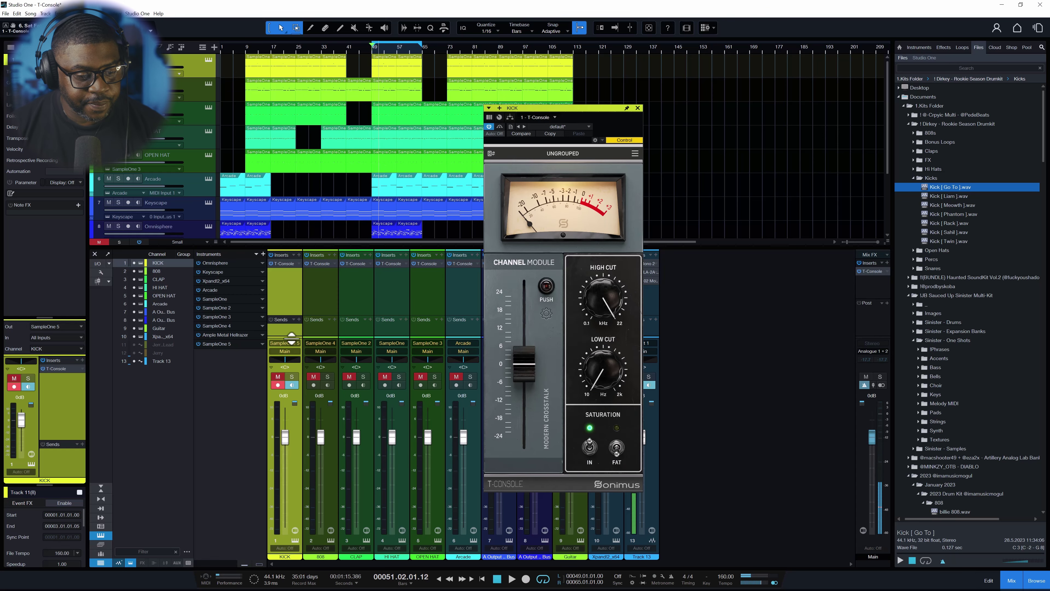
pyautogui.click(277, 379)
pyautogui.press('space')
pyautogui.moveTo(523, 366); pyautogui.dragTo(518, 418)
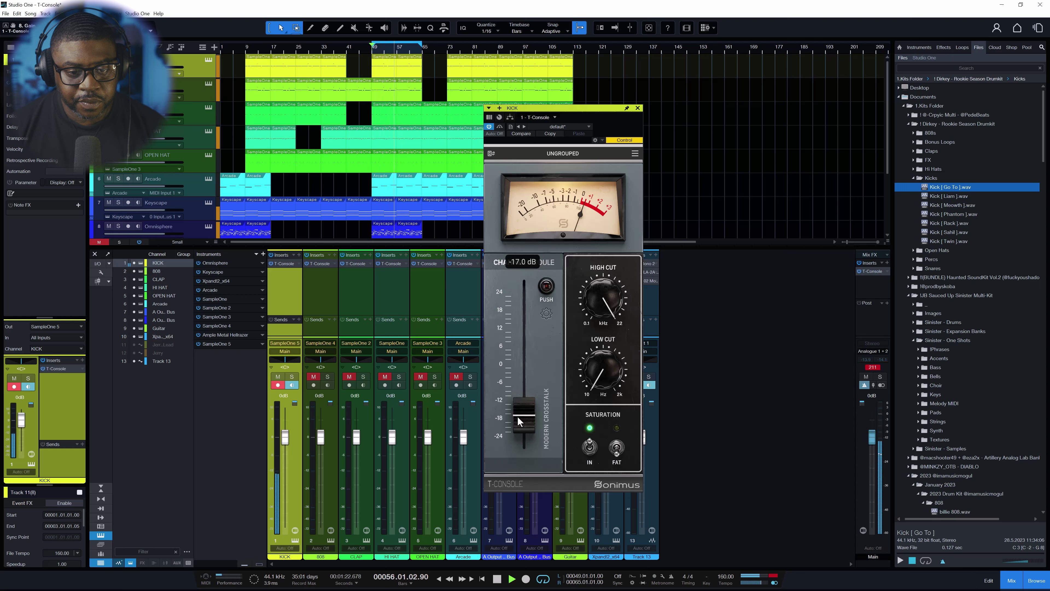
pyautogui.moveTo(518, 416); pyautogui.dragTo(518, 420)
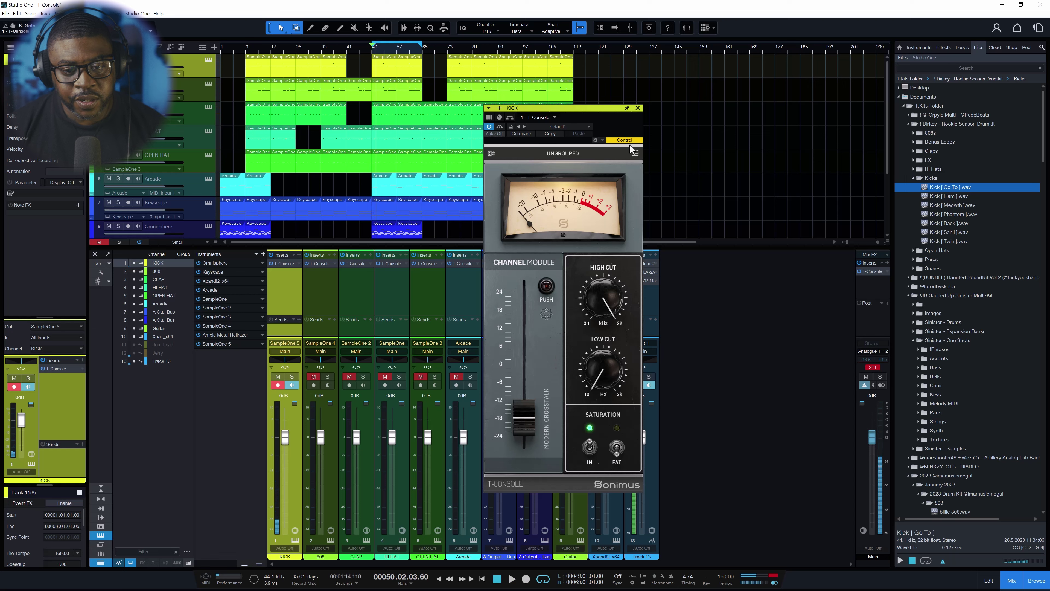
# Step: Try the low-cut and high-cut filters in the kick's T-Console and play the looped section briefly
pyautogui.click(635, 154)
pyautogui.click(616, 270)
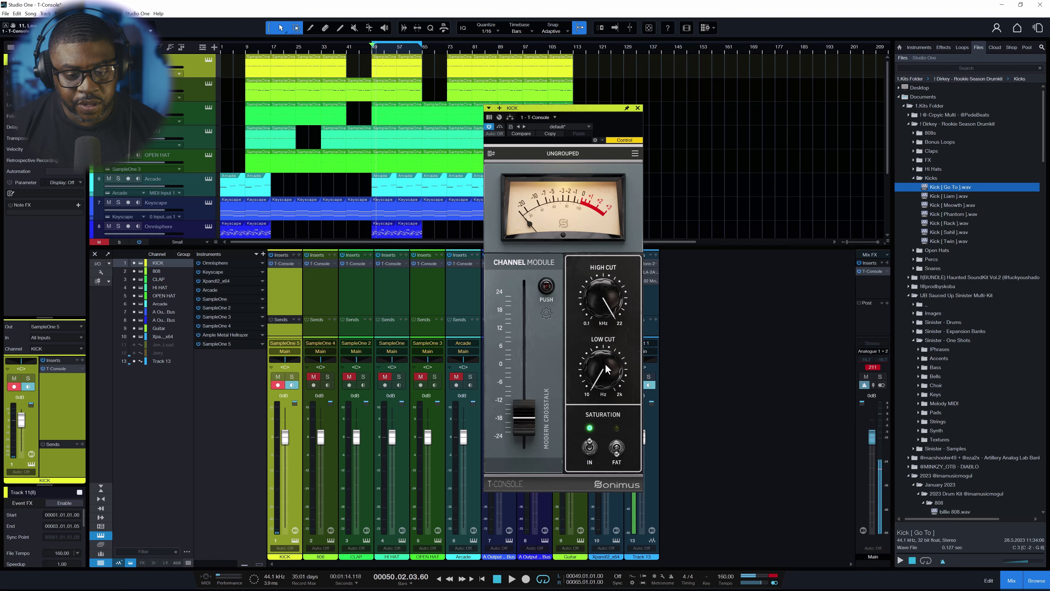
pyautogui.moveTo(604, 364); pyautogui.dragTo(602, 408)
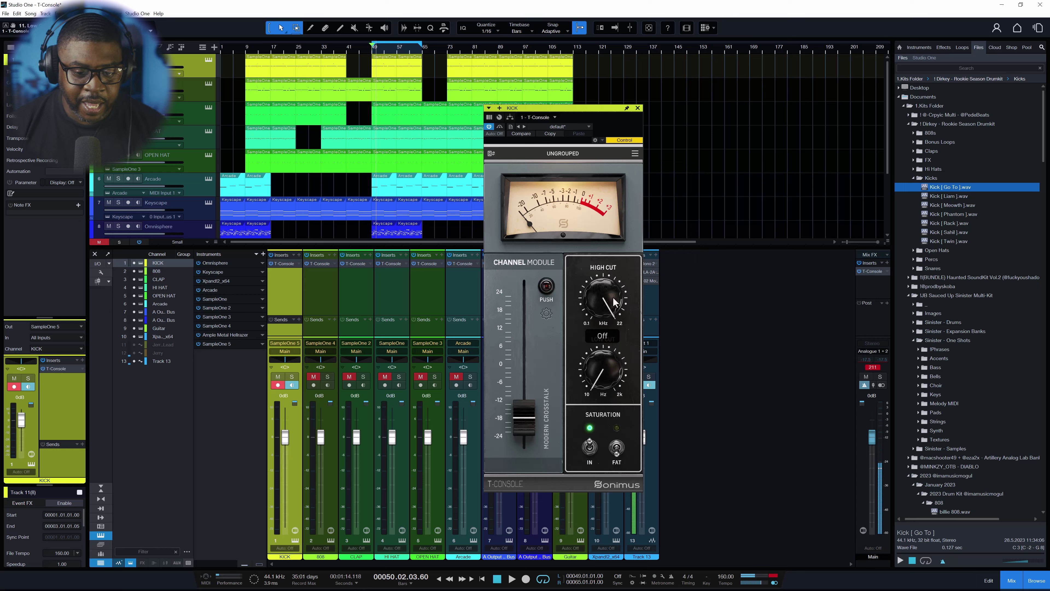
pyautogui.moveTo(603, 298)
pyautogui.mouseDown()
pyautogui.moveTo(590, 332)
pyautogui.moveTo(618, 323)
pyautogui.moveTo(617, 294)
pyautogui.mouseUp()
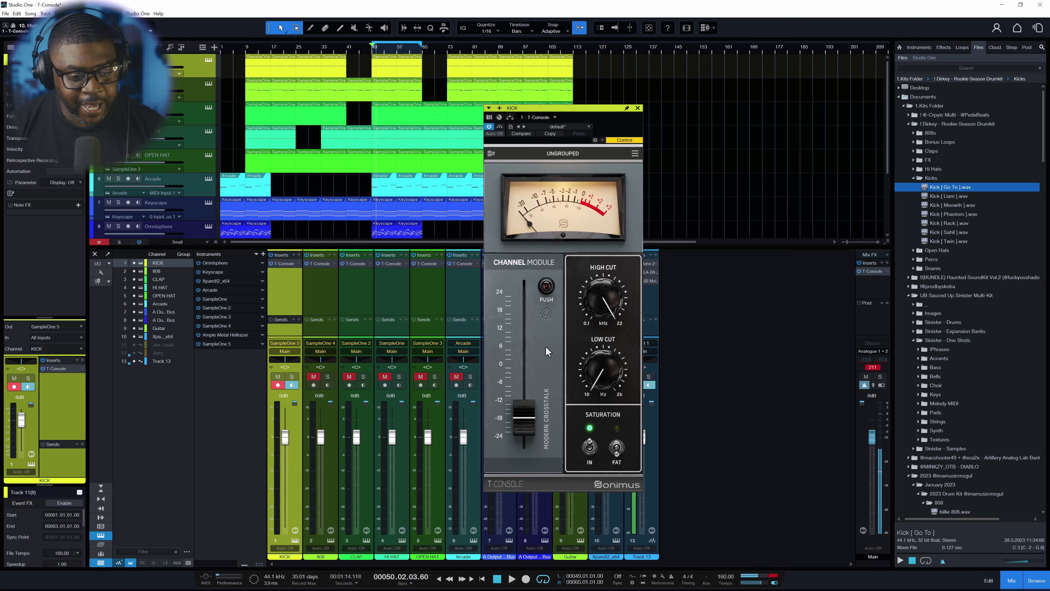
pyautogui.press('space')
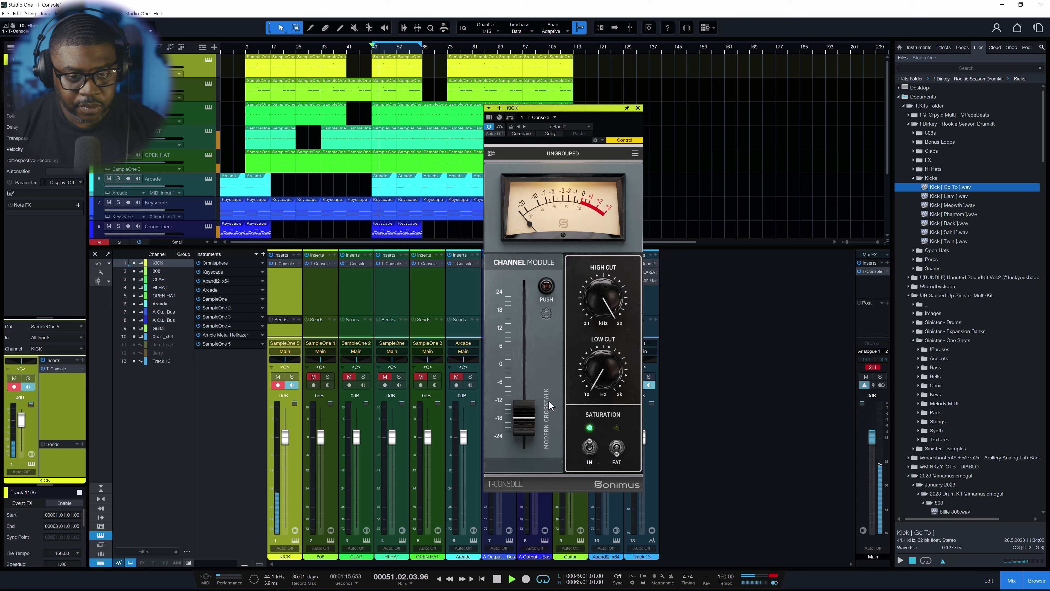
pyautogui.press('space')
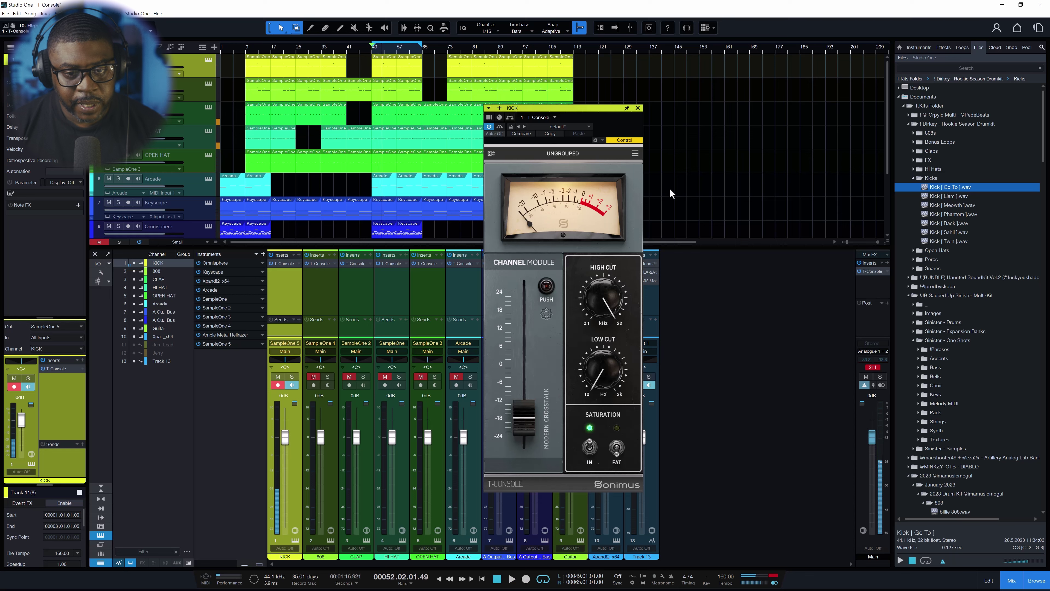
# Step: Turn off Fat saturation in the 808's T-Console and lower its channel trim to about -20 dB during playback
pyautogui.click(638, 107)
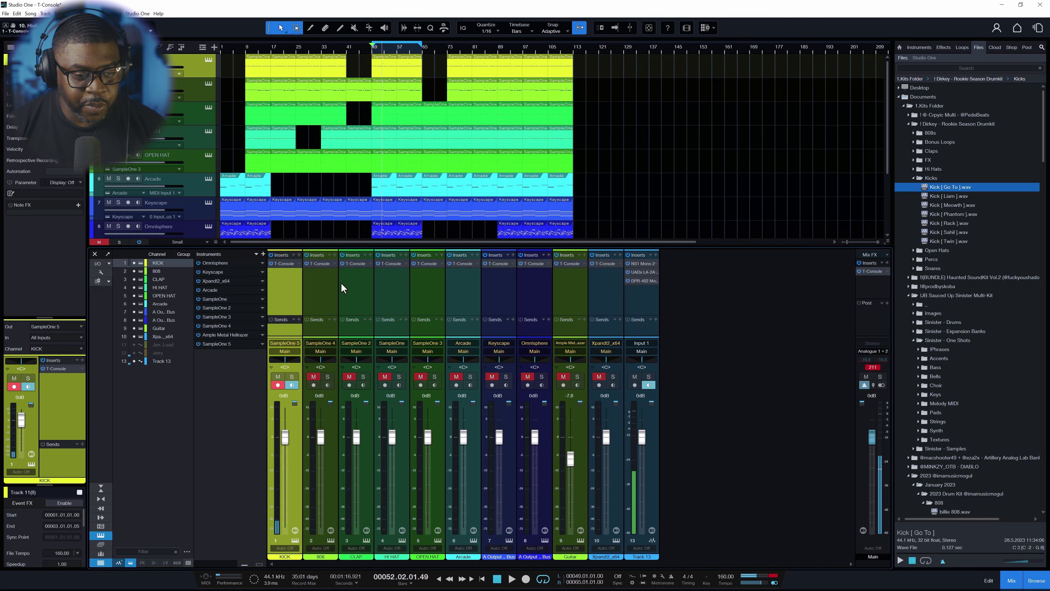
pyautogui.click(320, 264)
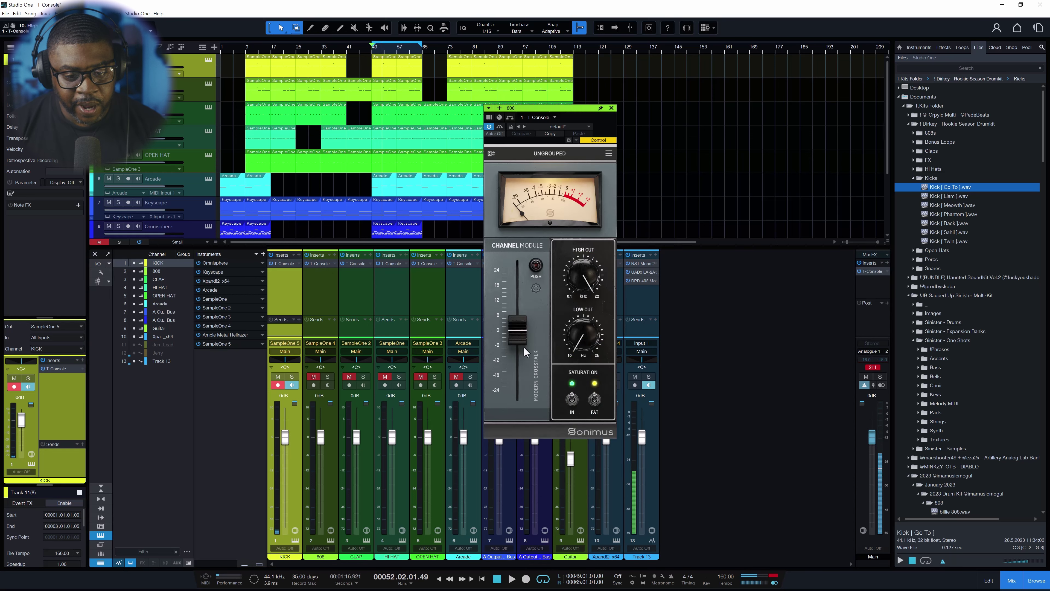
pyautogui.press('space')
pyautogui.click(594, 398)
pyautogui.moveTo(517, 329); pyautogui.dragTo(514, 377)
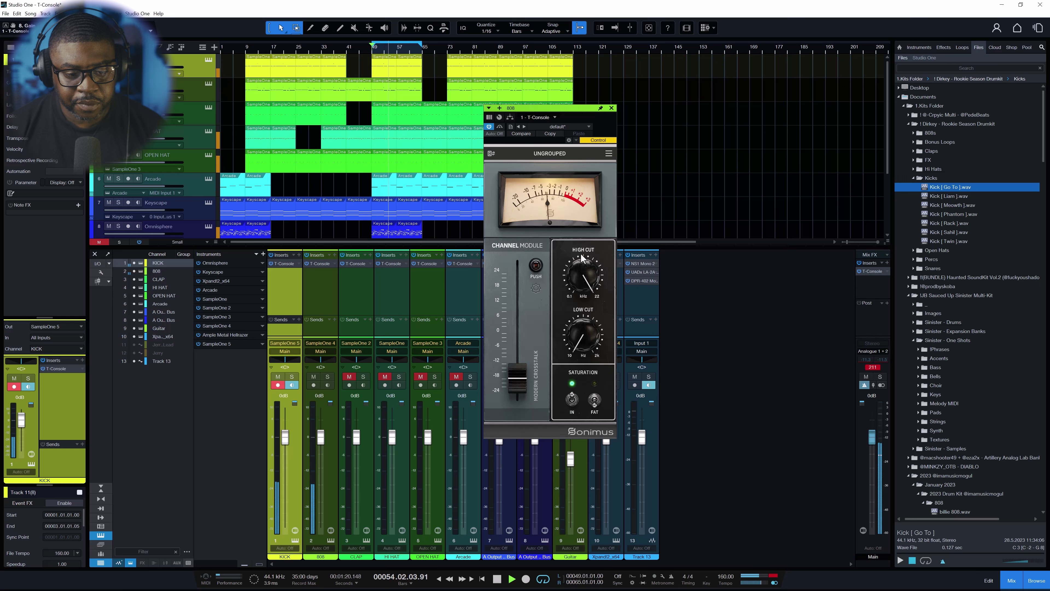
# Step: Lower the kick's channel volume to -0.6 dB and reduce the high-cut frequency in the 808's T-Console
pyautogui.moveTo(288, 445); pyautogui.dragTo(288, 446)
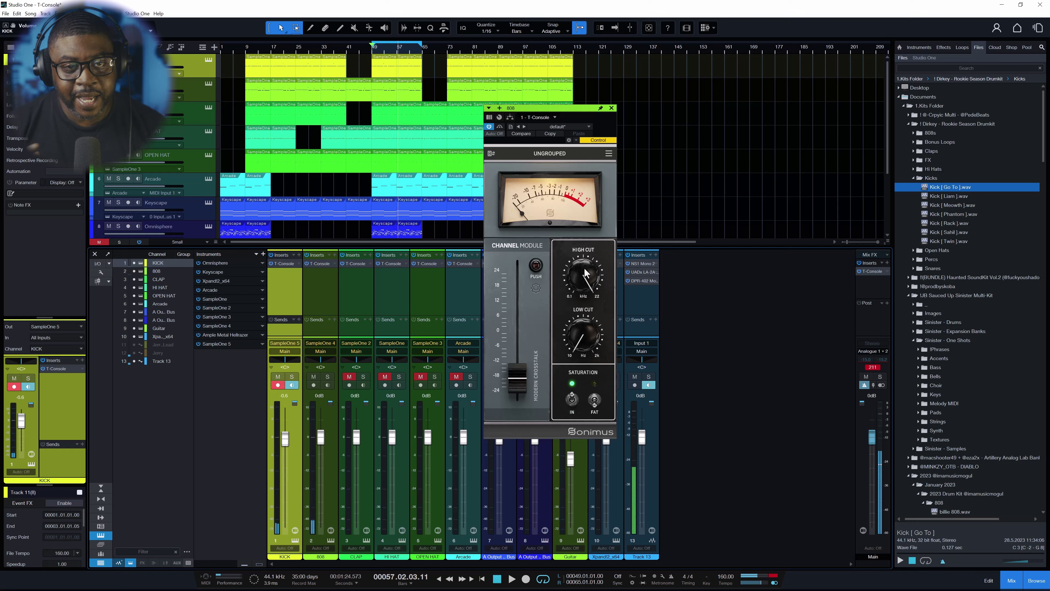
pyautogui.moveTo(582, 267); pyautogui.dragTo(589, 297)
pyautogui.press('space')
# Step: Turn on Push in the 808's T-Console and set Push to Warm in the kick's
pyautogui.click(535, 265)
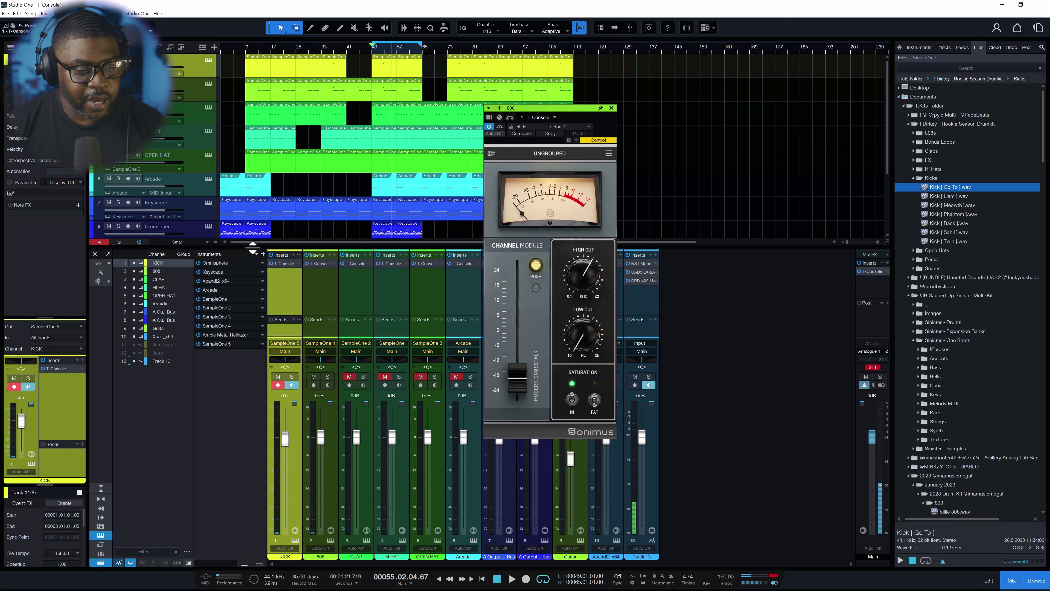
pyautogui.click(285, 263)
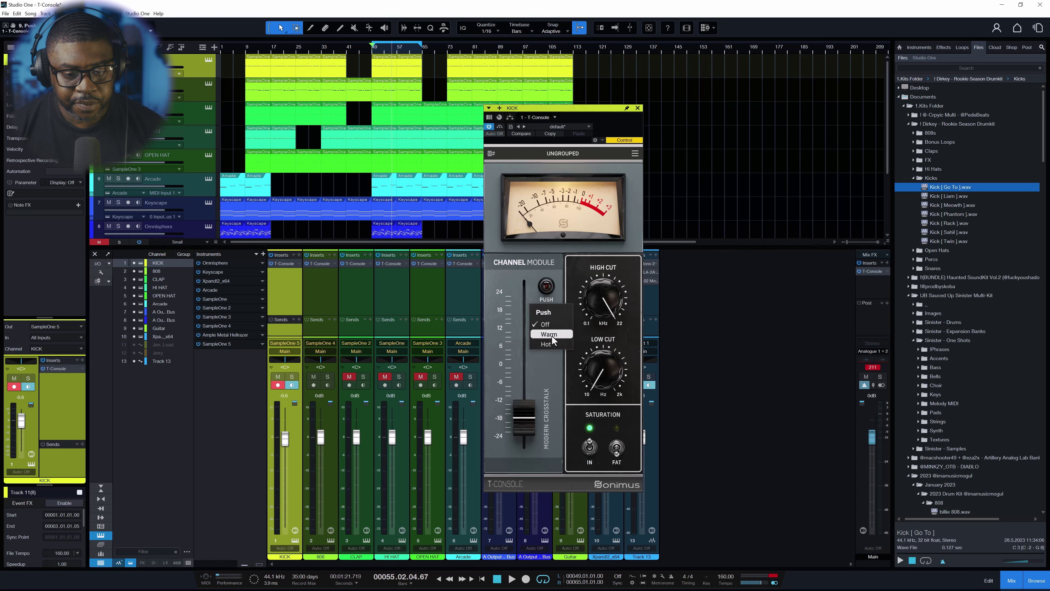
pyautogui.click(546, 285)
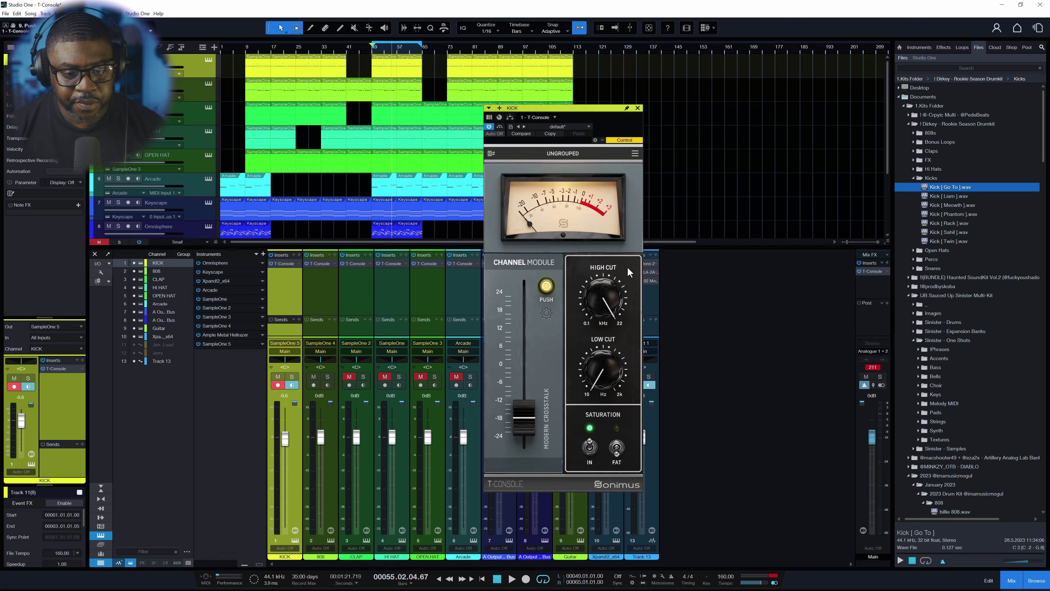
pyautogui.click(637, 107)
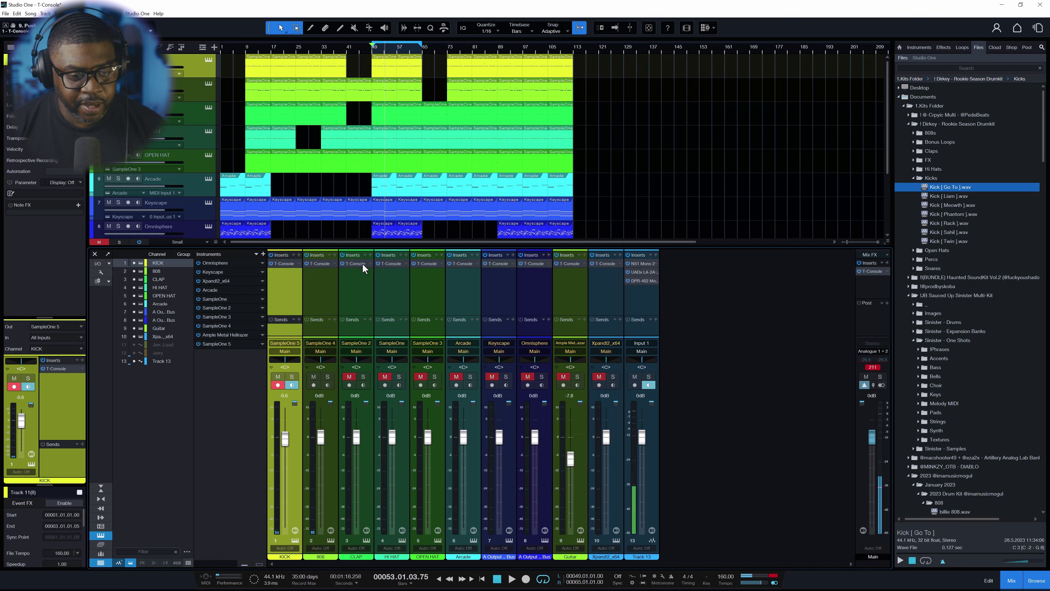
# Step: Unmute the clap and lower its T-Console channel trim slightly during playback
pyautogui.click(354, 263)
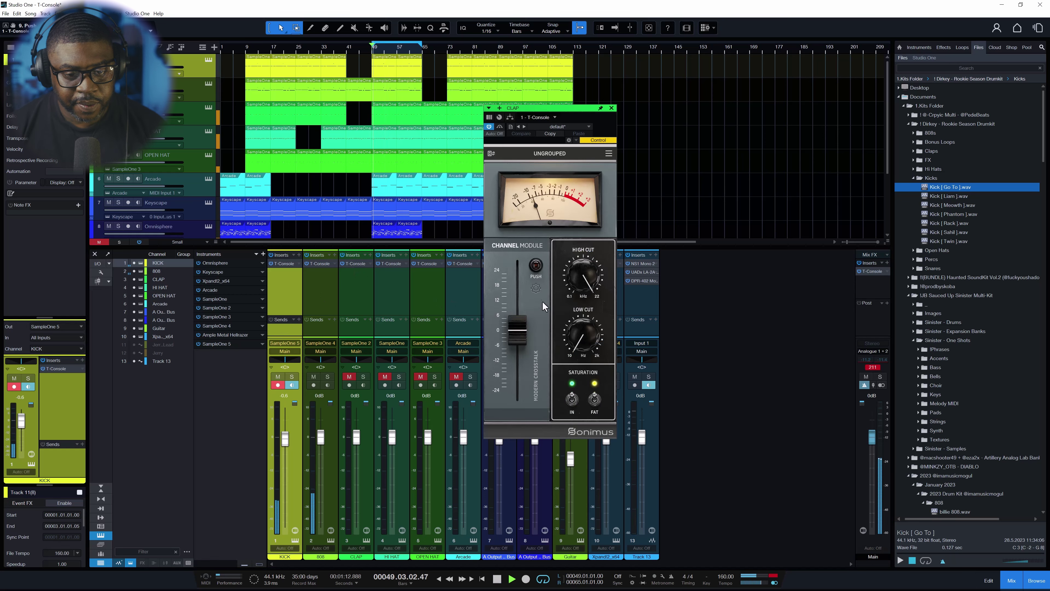
pyautogui.click(349, 376)
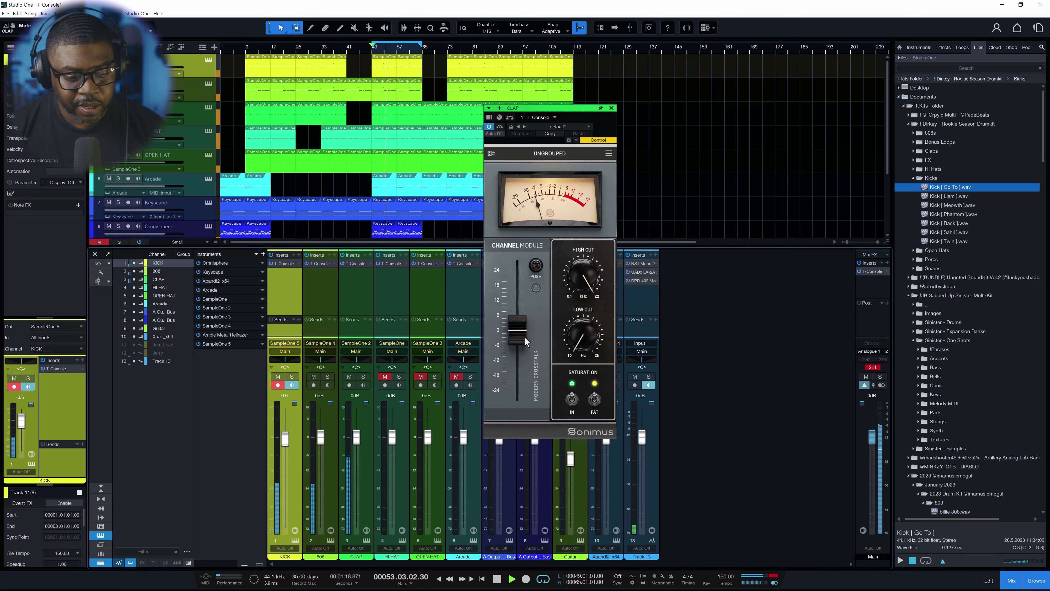
pyautogui.moveTo(516, 343); pyautogui.dragTo(517, 357)
# Step: Set Push to Off in the 808's T-Console and close its window
pyautogui.click(320, 263)
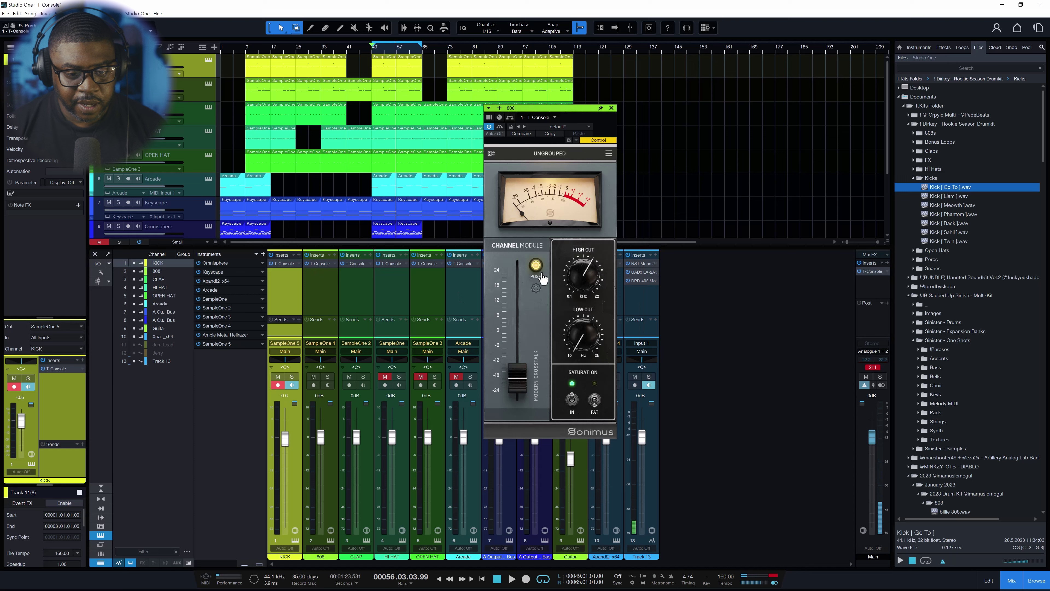
pyautogui.click(535, 265)
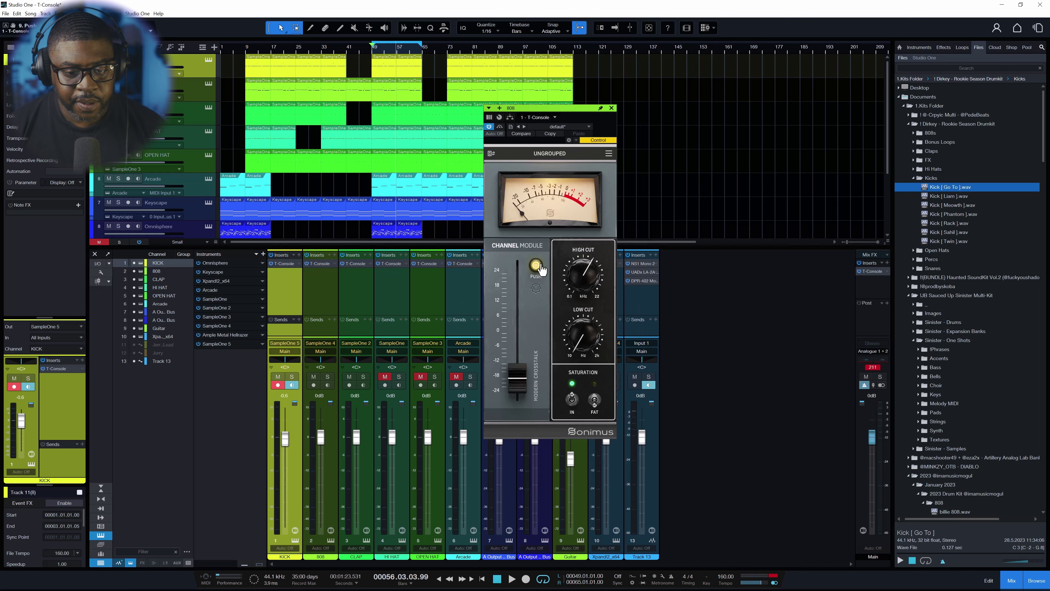
pyautogui.click(535, 296)
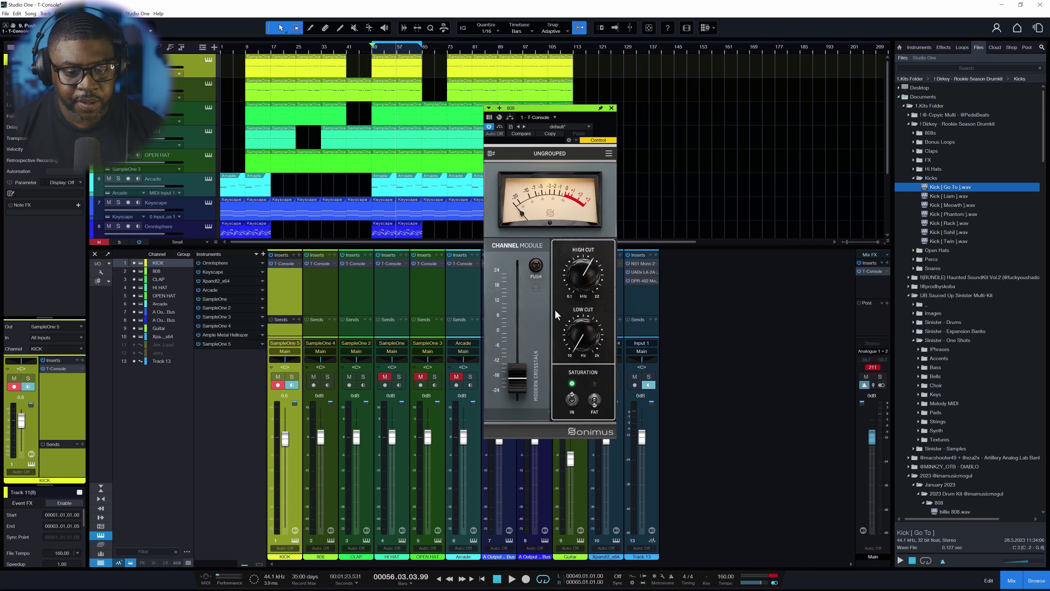
pyautogui.click(611, 108)
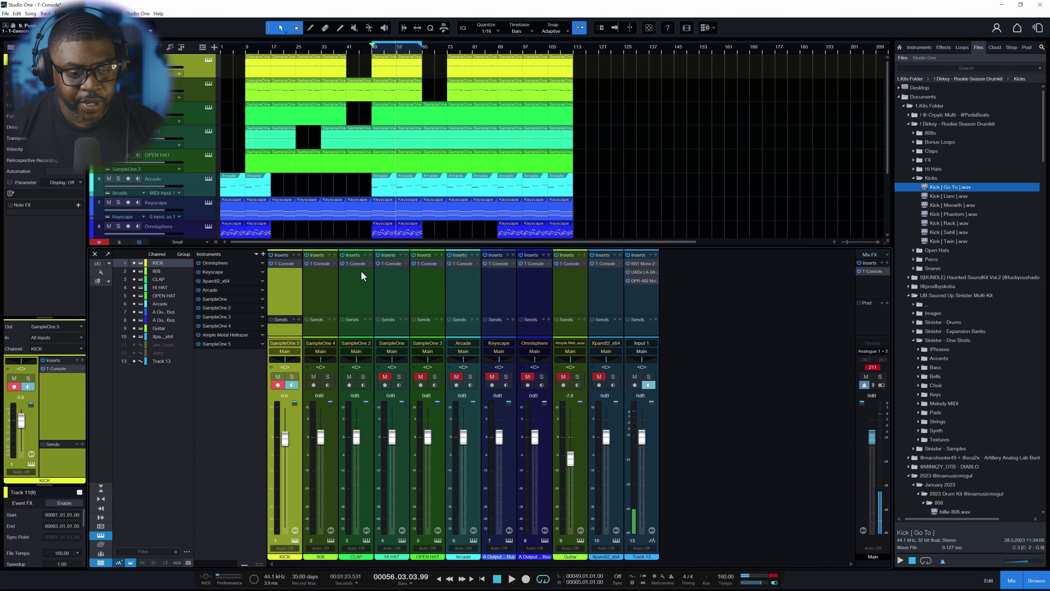
# Step: Unmute the hi-hat, lower its T-Console trim to about -7.1 dB and turn off its Fat saturation
pyautogui.click(393, 262)
pyautogui.click(384, 377)
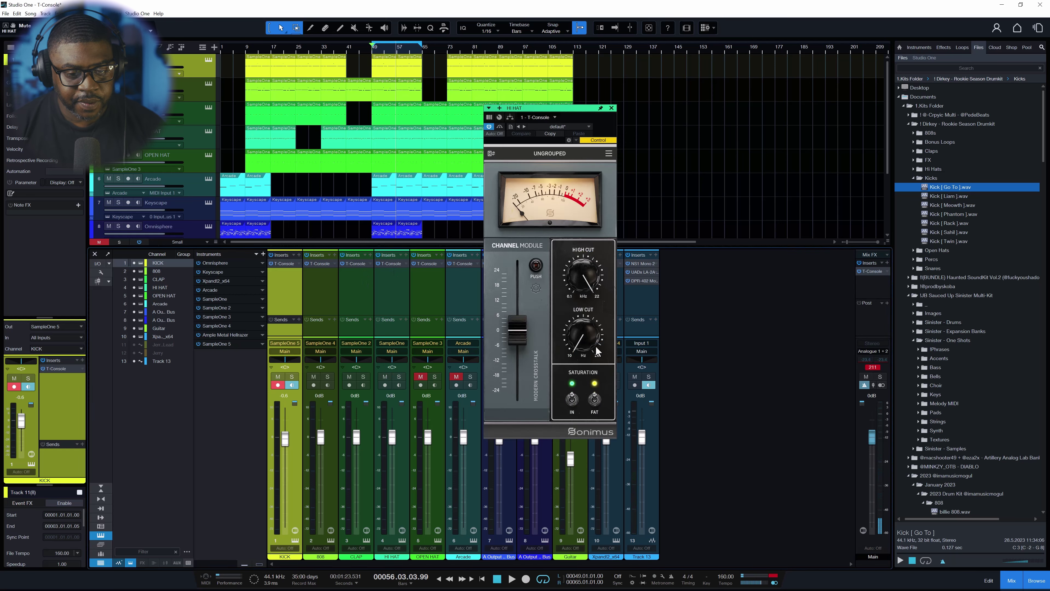
pyautogui.moveTo(518, 337); pyautogui.dragTo(515, 354)
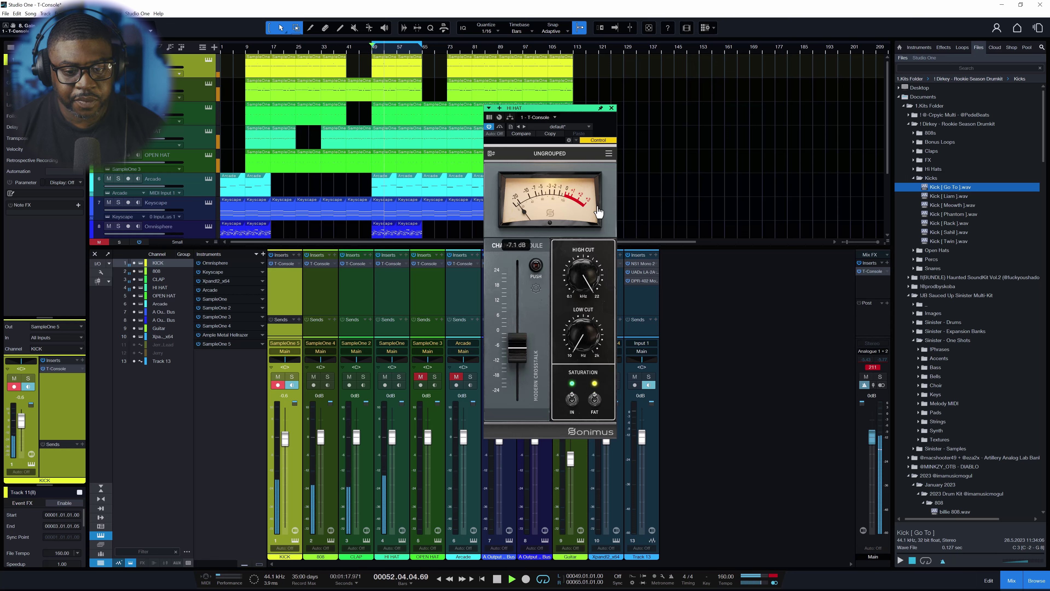
pyautogui.click(595, 399)
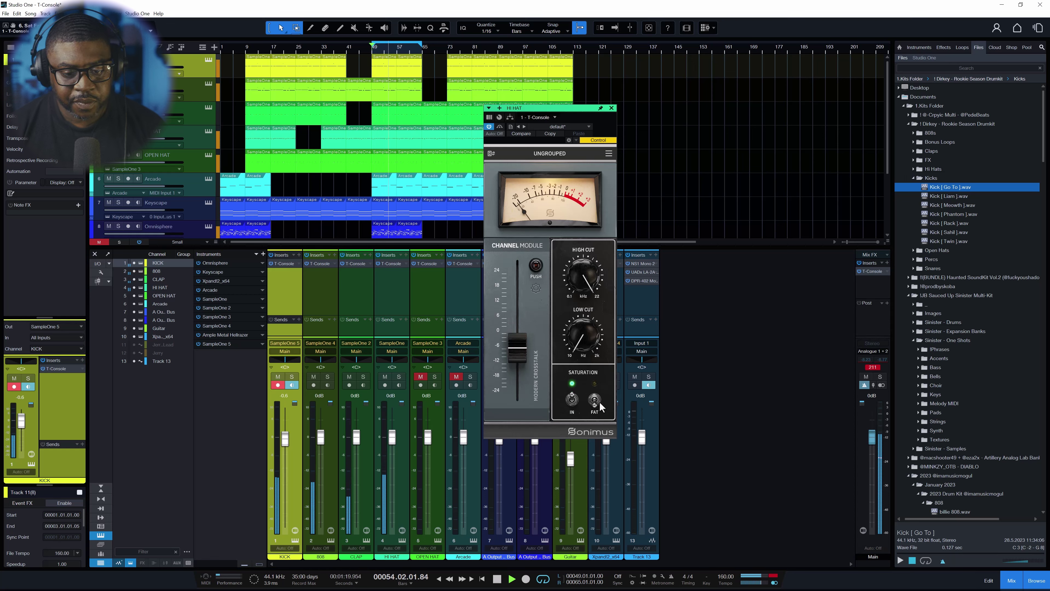
pyautogui.click(612, 109)
# Step: Unmute the open hat and set its T-Console to about -7 dB trim, Fat saturation off and a 164 Hz low cut
pyautogui.click(421, 376)
pyautogui.click(427, 263)
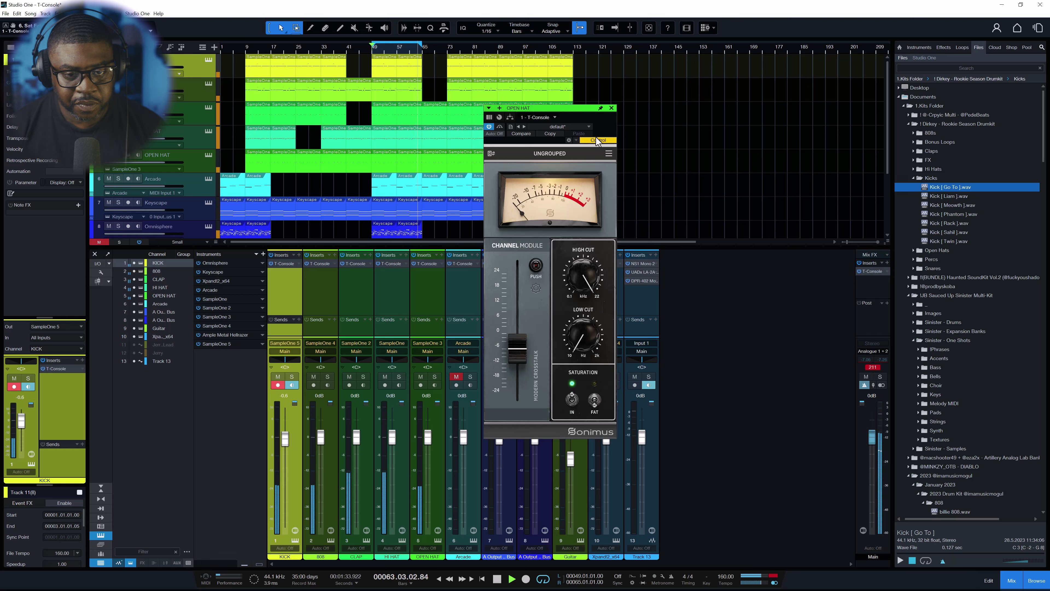
pyautogui.moveTo(579, 331); pyautogui.dragTo(594, 301)
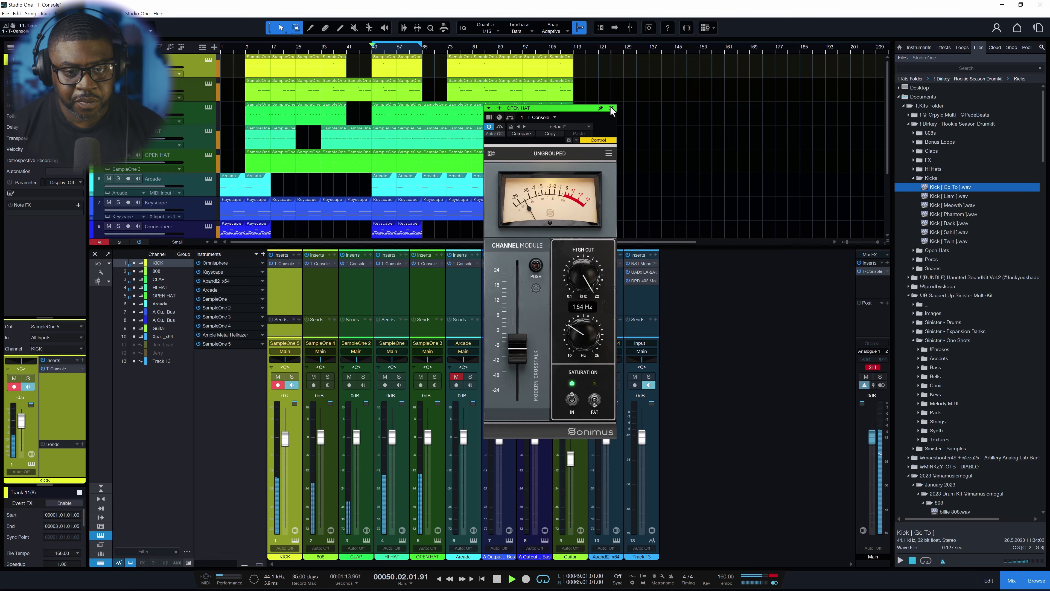
pyautogui.click(443, 265)
# Step: Set the low cut in the hi-hat's T-Console to about 158 Hz and close its window
pyautogui.click(391, 264)
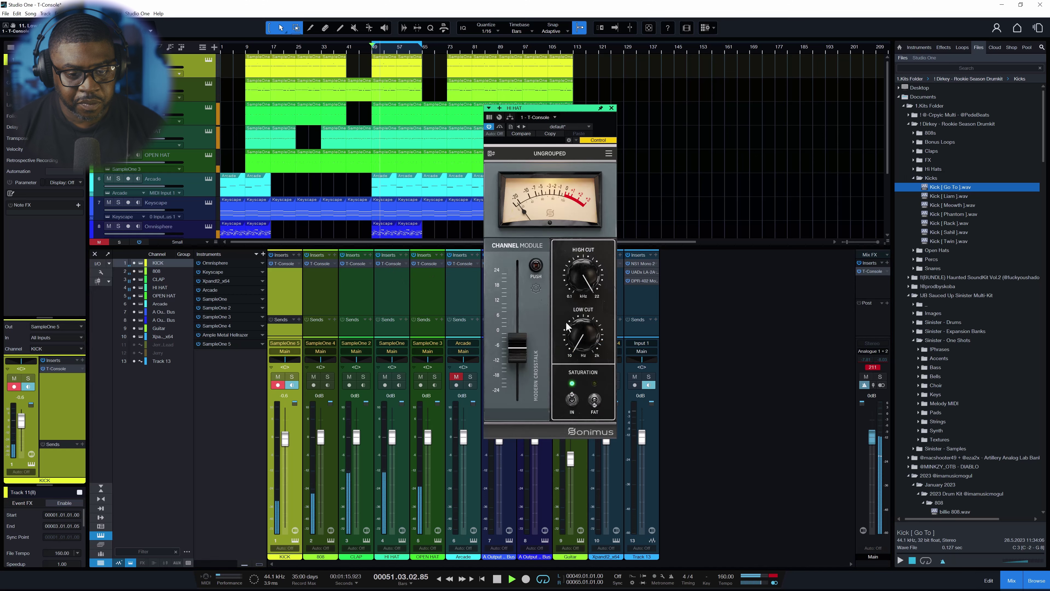
pyautogui.moveTo(585, 345); pyautogui.dragTo(594, 302)
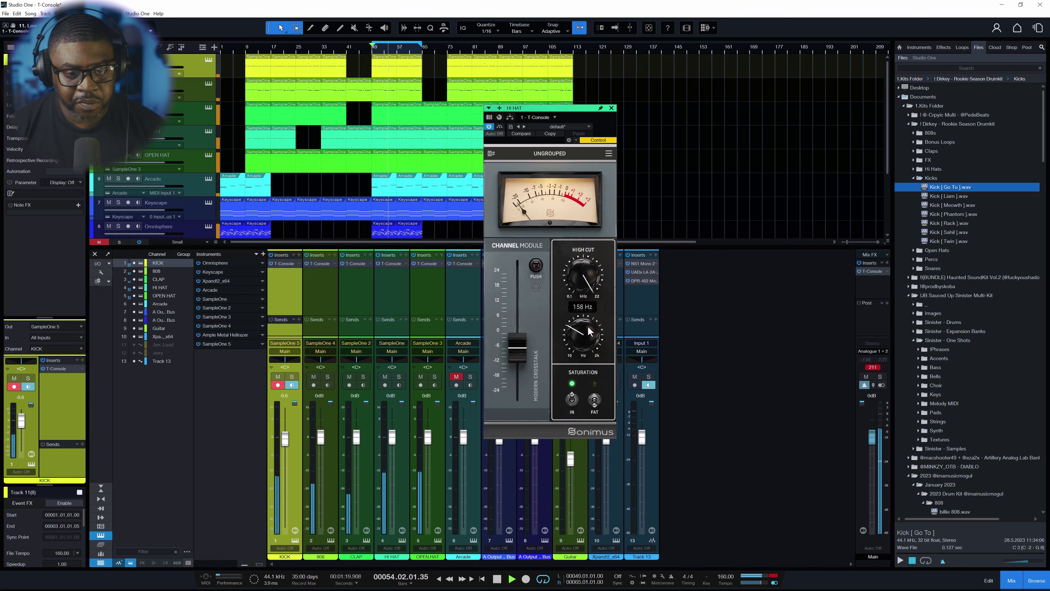
pyautogui.click(611, 108)
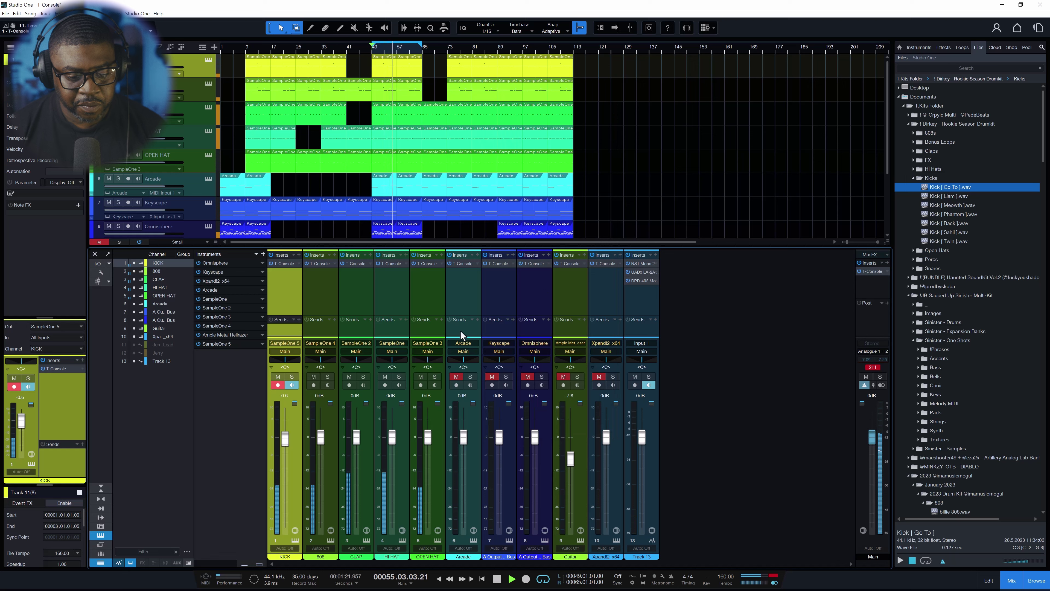
# Step: Unmute the Arcade channel, lower its T-Console trim slightly and turn off its Fat saturation
pyautogui.click(456, 376)
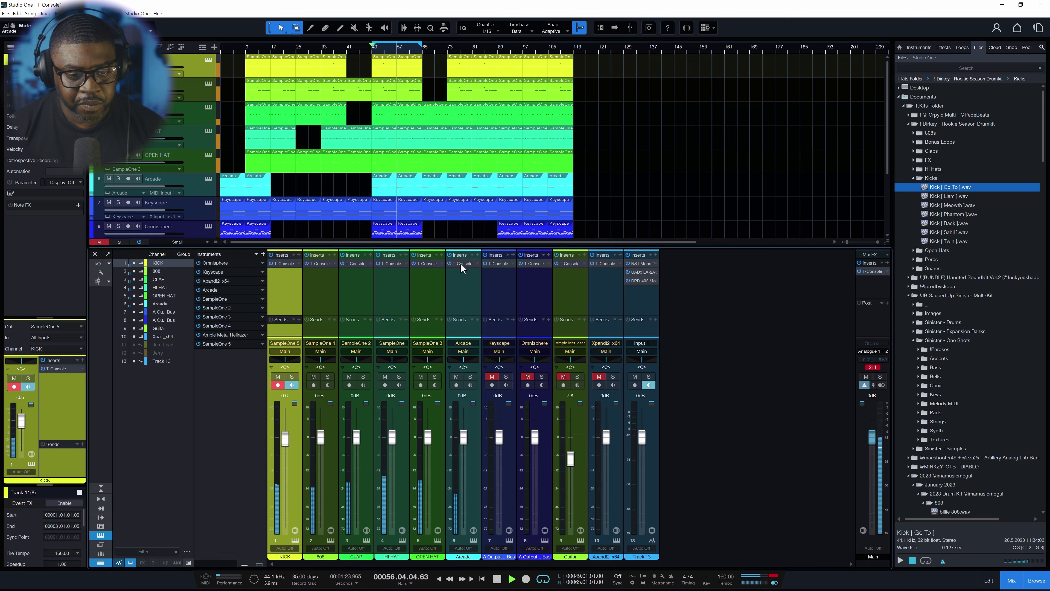
pyautogui.click(460, 263)
pyautogui.moveTo(522, 331); pyautogui.dragTo(520, 339)
pyautogui.click(595, 400)
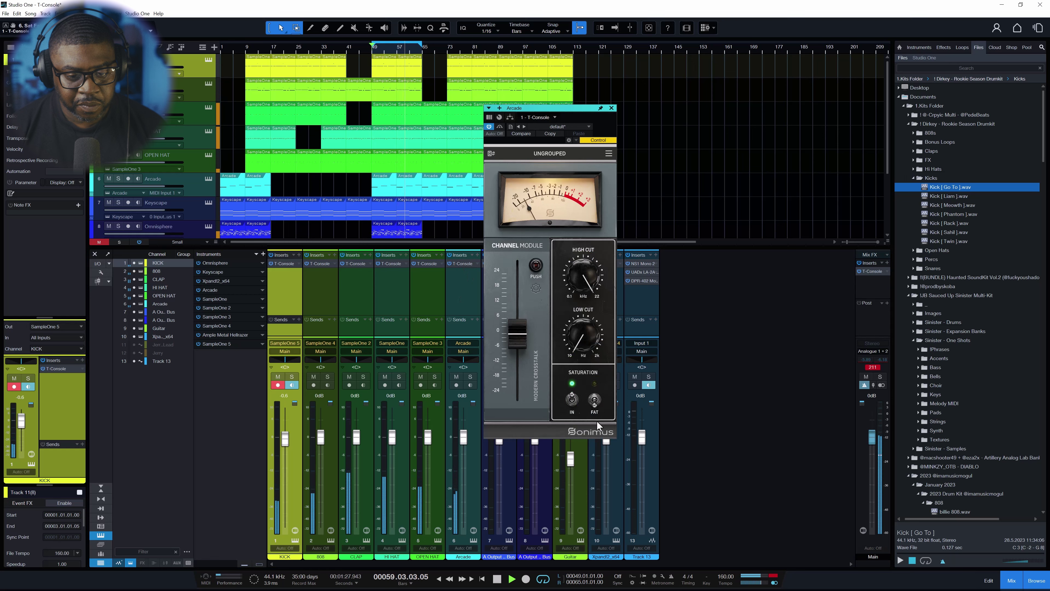
# Step: Set the low cut in the Arcade channel's T-Console to about 469 Hz and close its window
pyautogui.moveTo(590, 357); pyautogui.dragTo(583, 325)
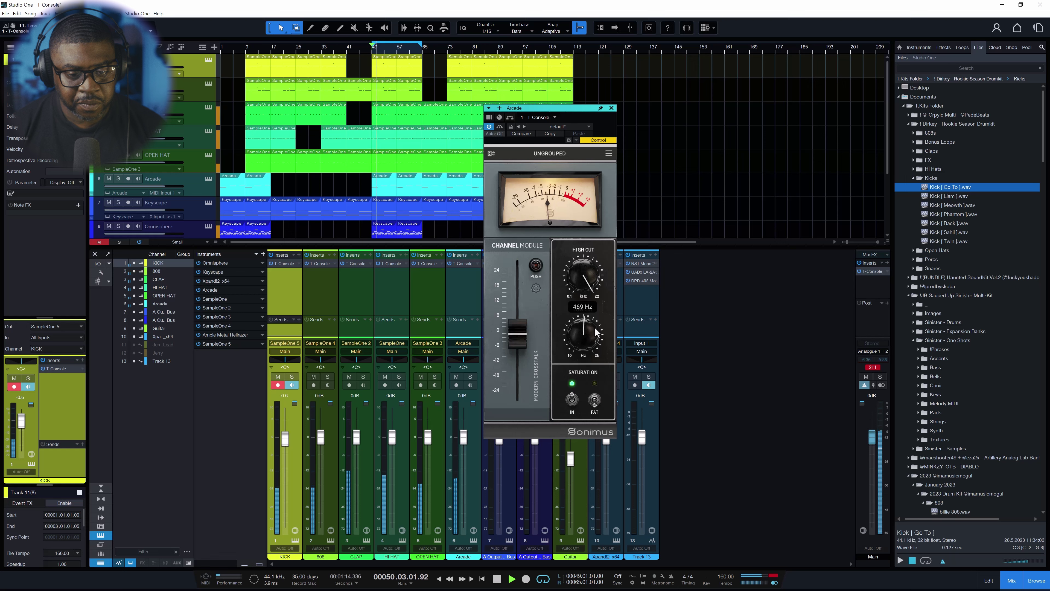
pyautogui.click(611, 108)
# Step: Unmute the Keyscape channel and set its T-Console to about -11.5 dB trim with Fat saturation off
pyautogui.click(492, 376)
pyautogui.doubleClick(497, 264)
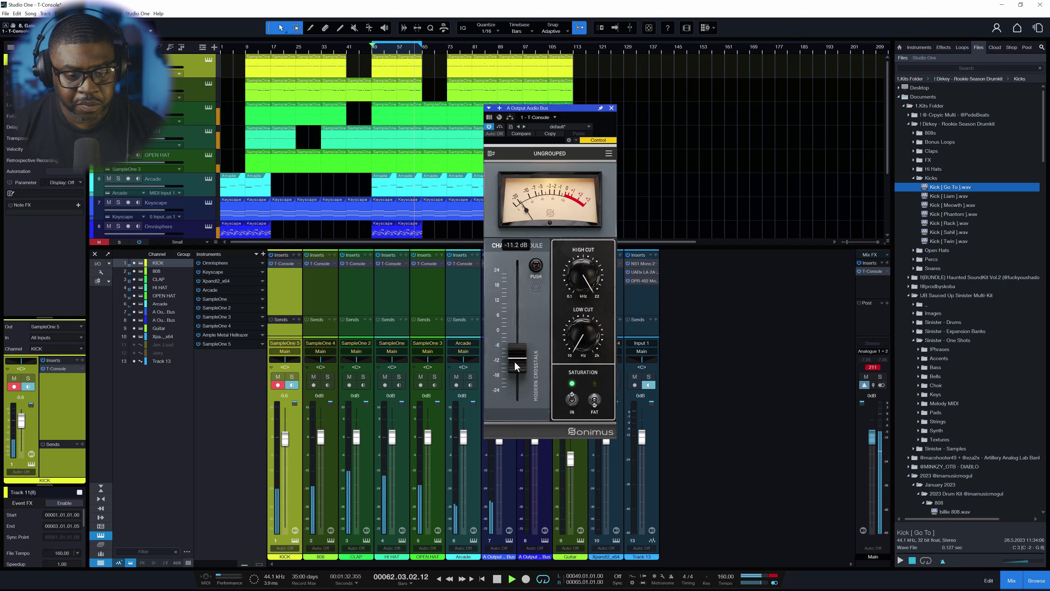
pyautogui.moveTo(516, 366); pyautogui.dragTo(516, 365)
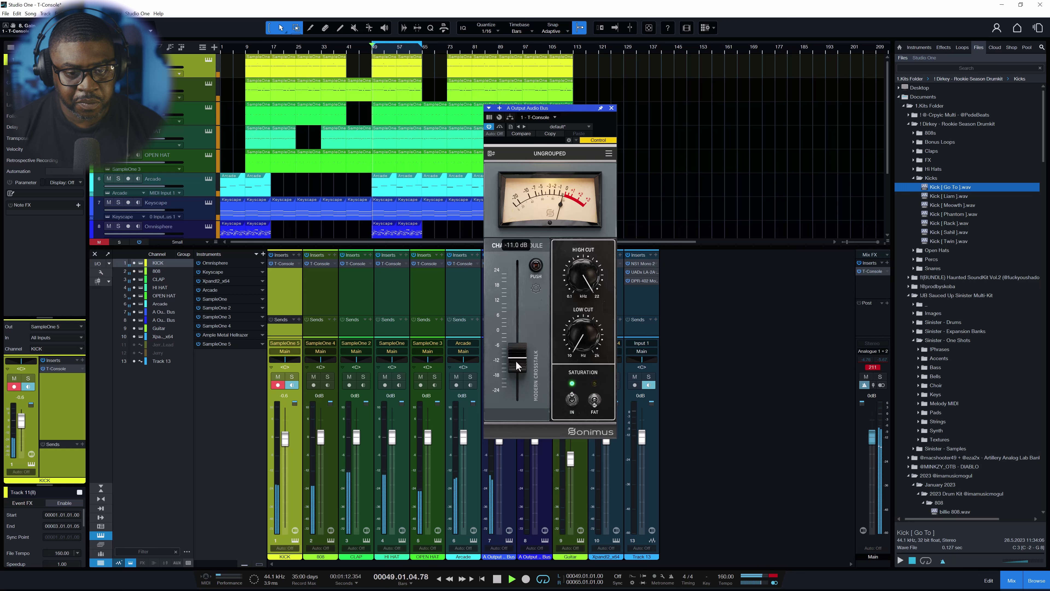
pyautogui.moveTo(521, 372); pyautogui.dragTo(522, 374)
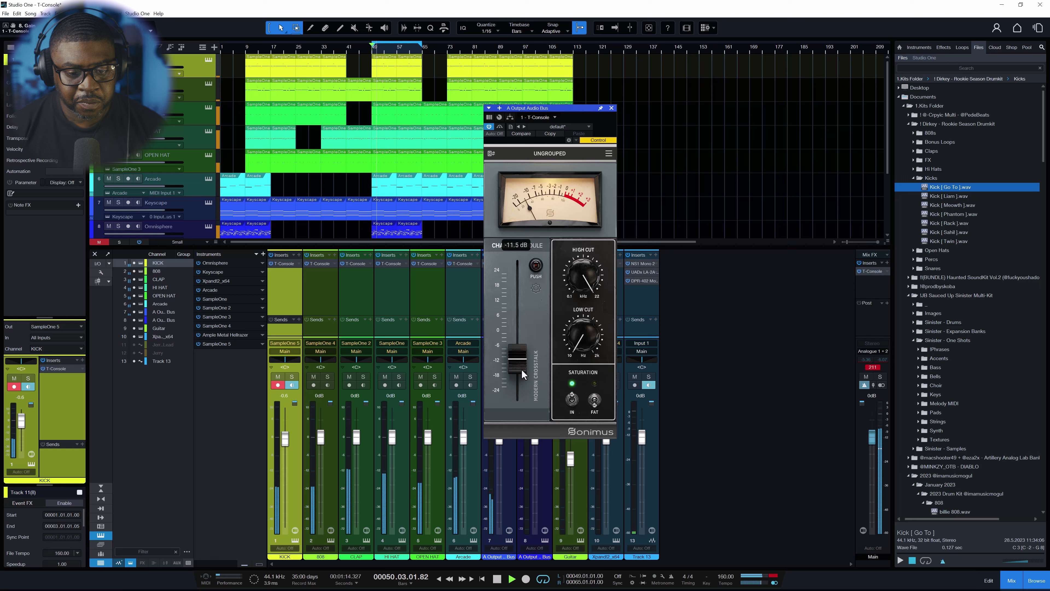
pyautogui.click(610, 107)
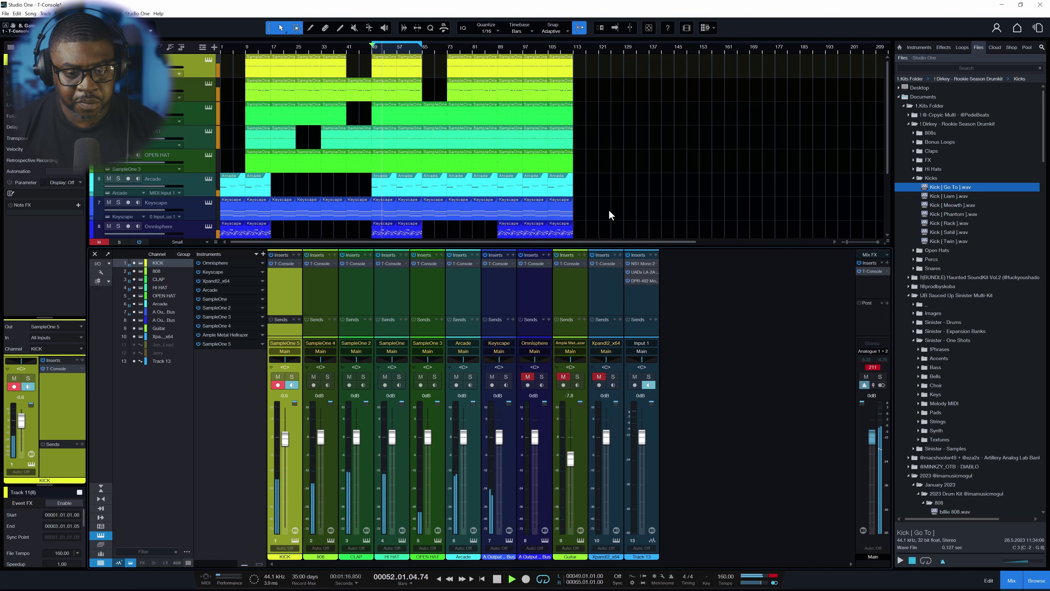
# Step: Unmute the Omnisphere channel, lower its T-Console trim to about -11.9 dB and turn off its Fat saturation
pyautogui.click(527, 376)
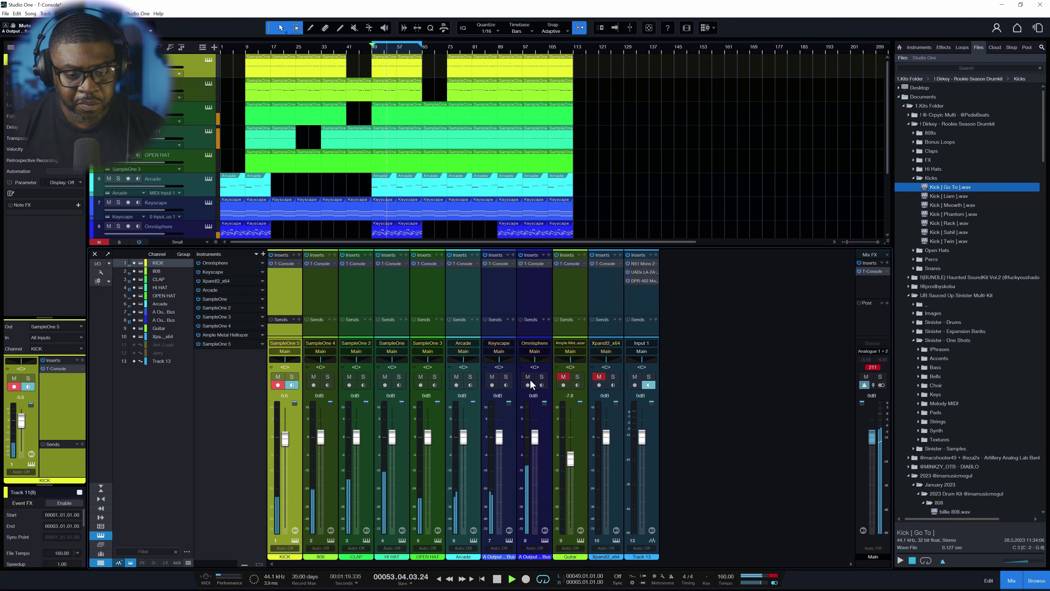
pyautogui.click(536, 263)
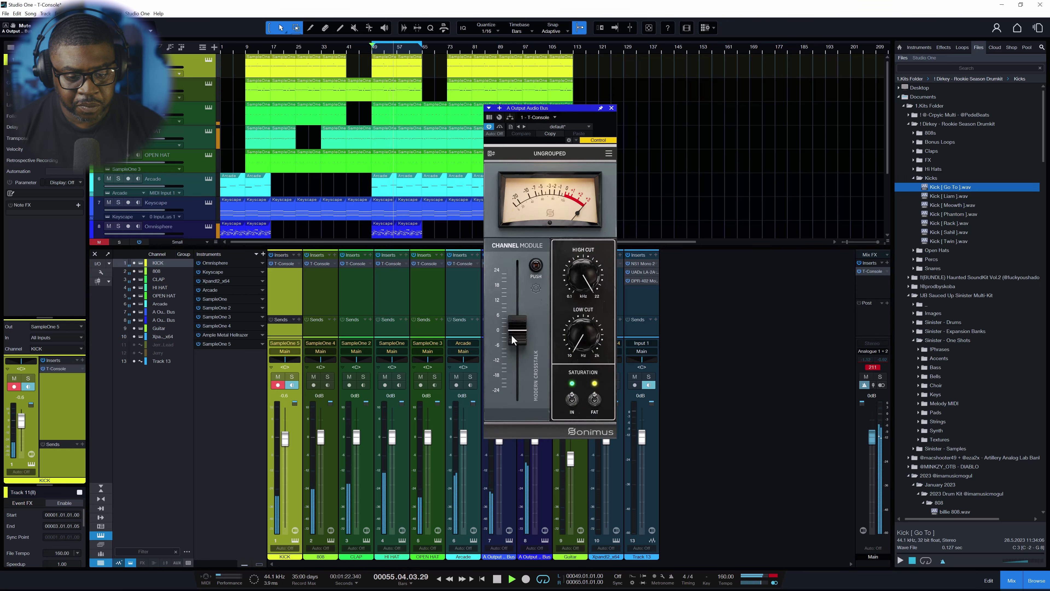
pyautogui.moveTo(519, 334); pyautogui.dragTo(523, 361)
pyautogui.click(593, 398)
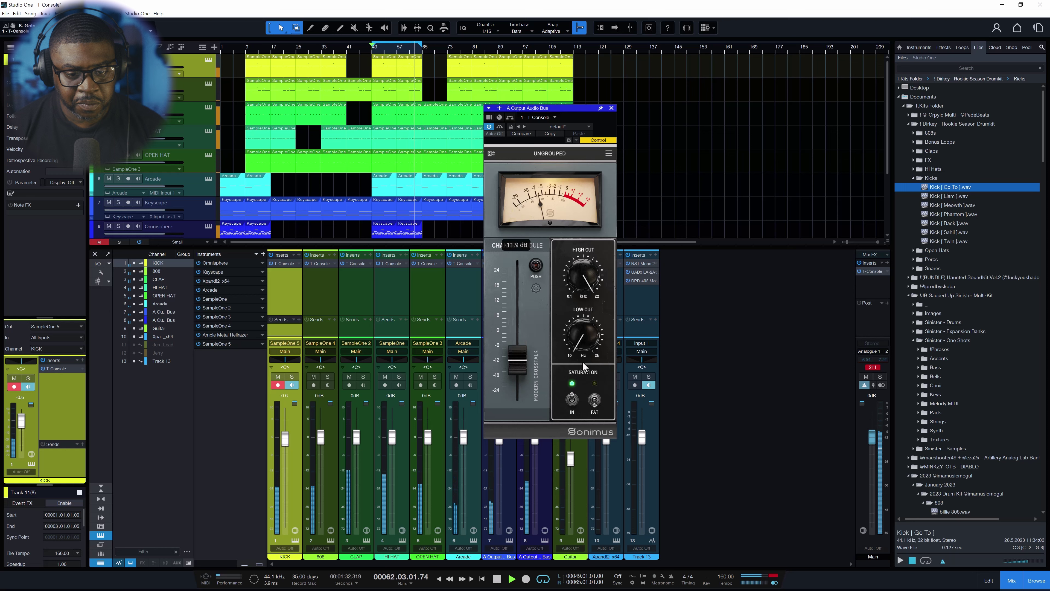
# Step: Set the low cut in the Omnisphere channel's T-Console to about 176 Hz and close its window
pyautogui.scroll(-2, 586, 321)
pyautogui.scroll(3, 585, 321)
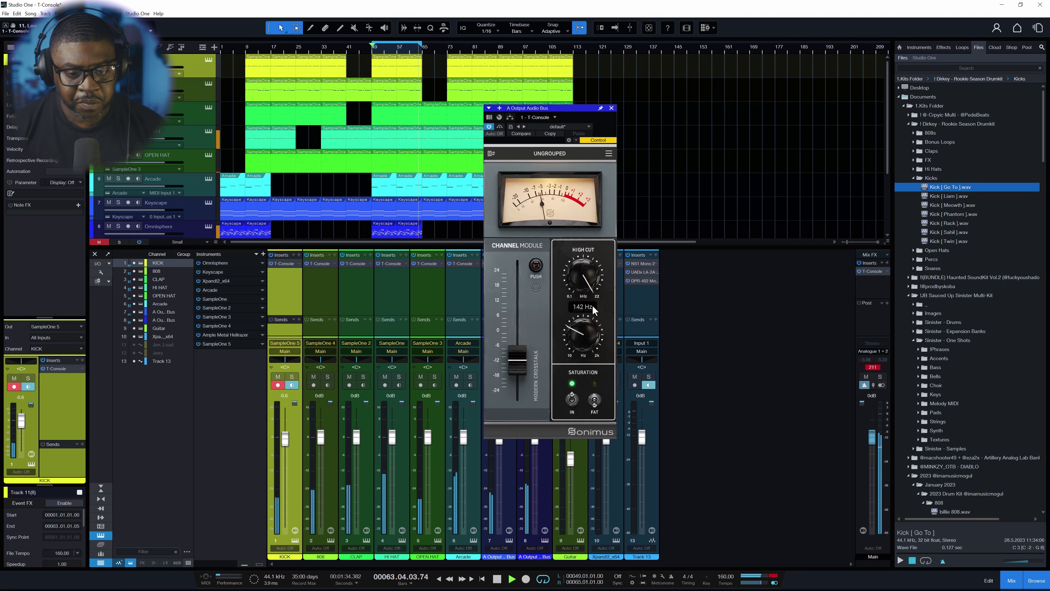
pyautogui.scroll(1, 595, 307)
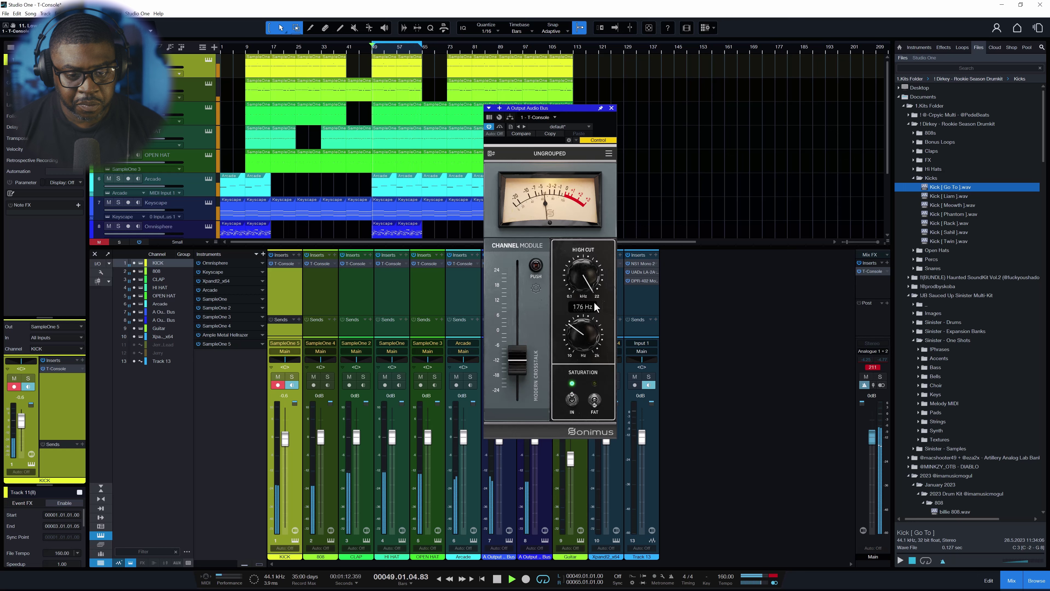
pyautogui.click(611, 108)
# Step: Lower the Xpand2 channel's T-Console trim to about -11.7 dB, turn off its Fat saturation and close the window
pyautogui.click(605, 264)
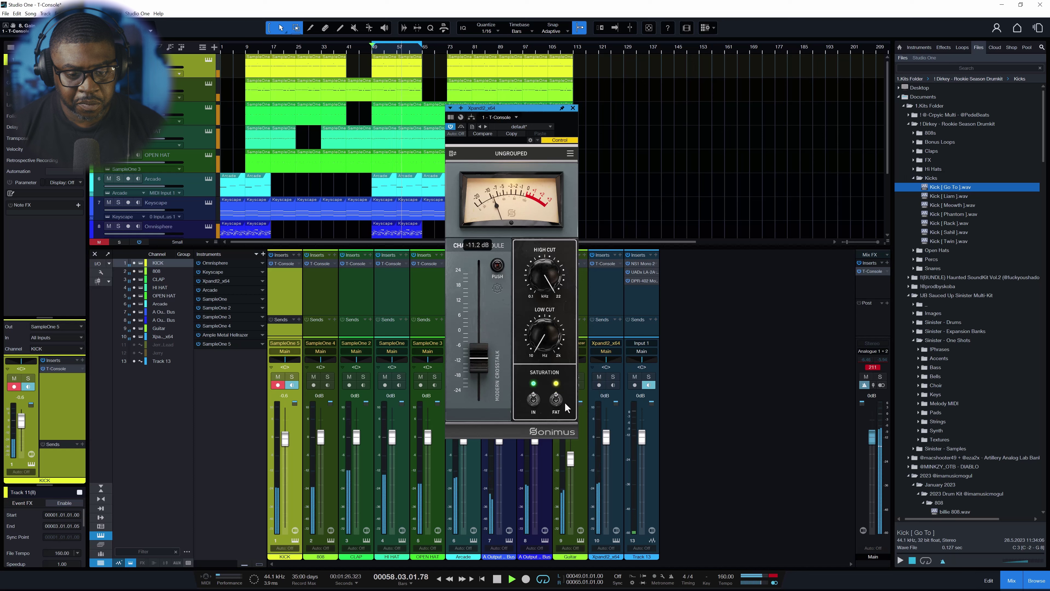
pyautogui.click(478, 357)
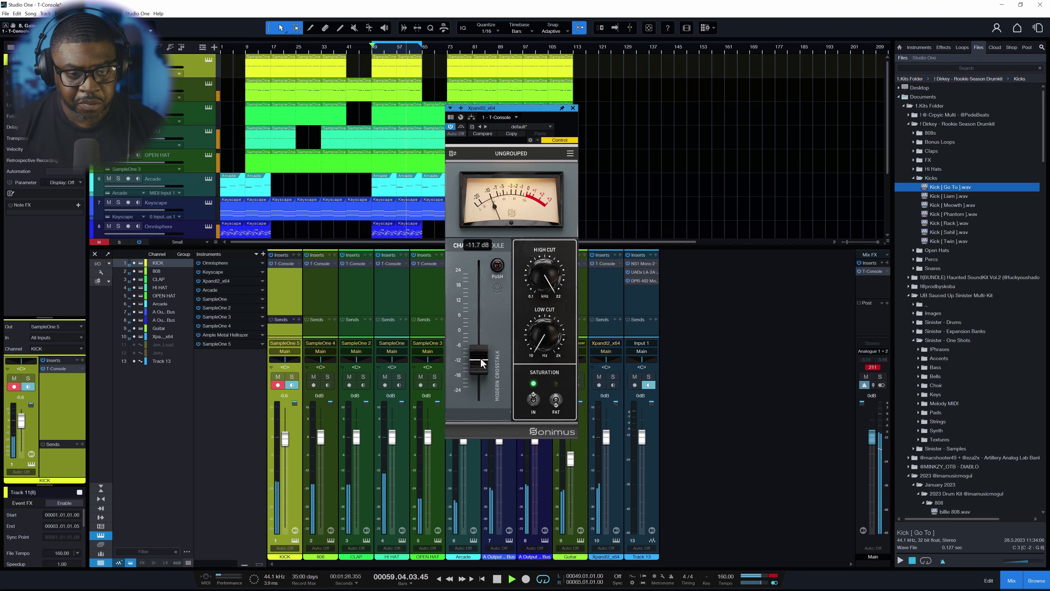
pyautogui.moveTo(482, 356); pyautogui.dragTo(485, 356)
pyautogui.click(573, 108)
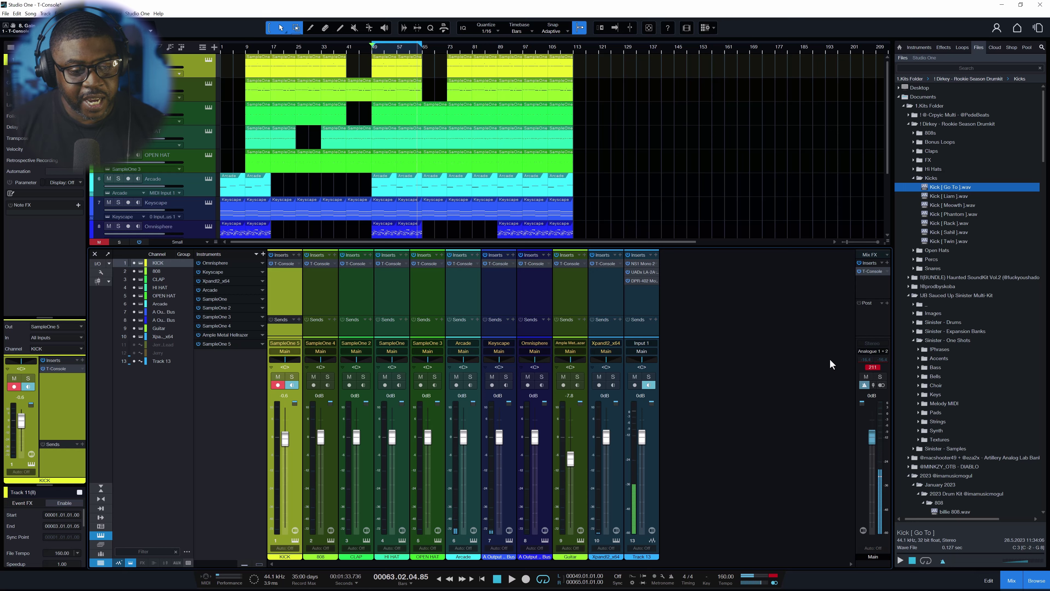
# Step: Audition the Main channel's T-Console with Fat saturation on and off during playback, and close the plugin
pyautogui.click(284, 263)
pyautogui.press('space')
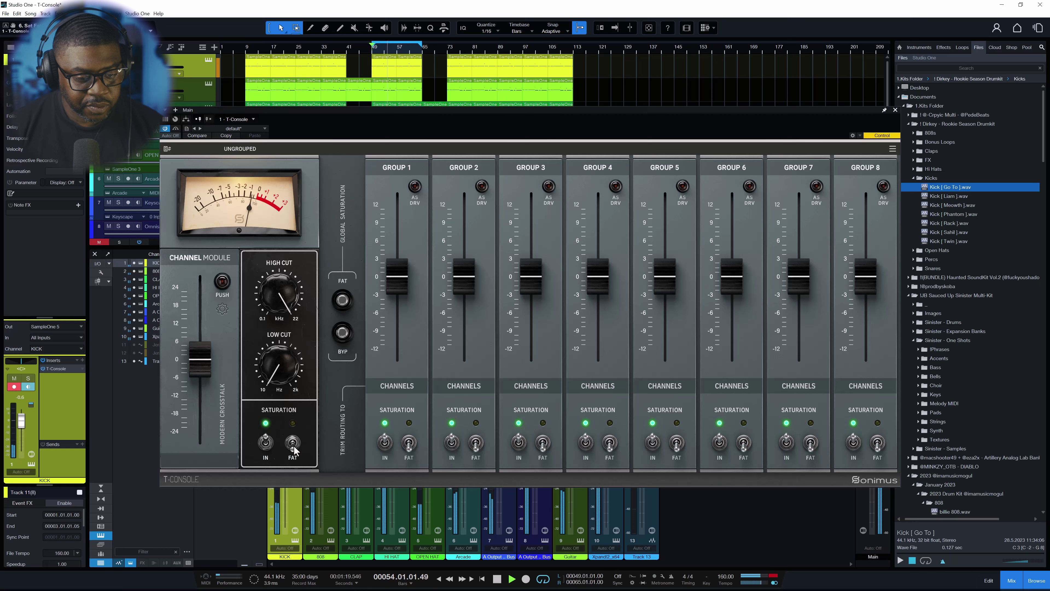
pyautogui.click(293, 441)
pyautogui.click(293, 443)
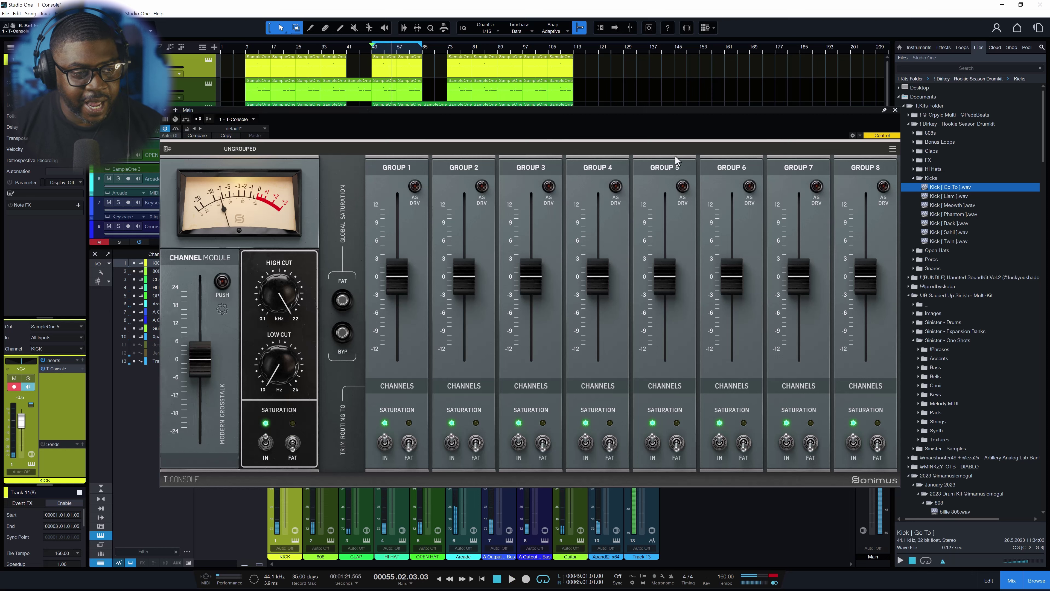
pyautogui.click(895, 109)
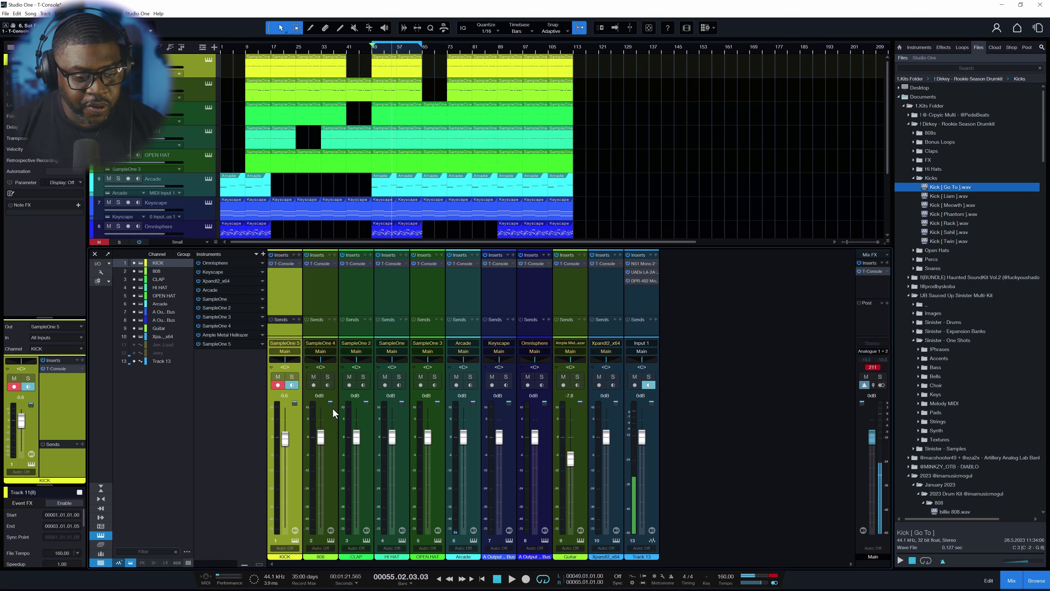
# Step: Mute all the beat's channels from the 808 through Xpand2, leaving the kick unmuted
pyautogui.click(299, 255)
pyautogui.moveTo(314, 377); pyautogui.dragTo(599, 376)
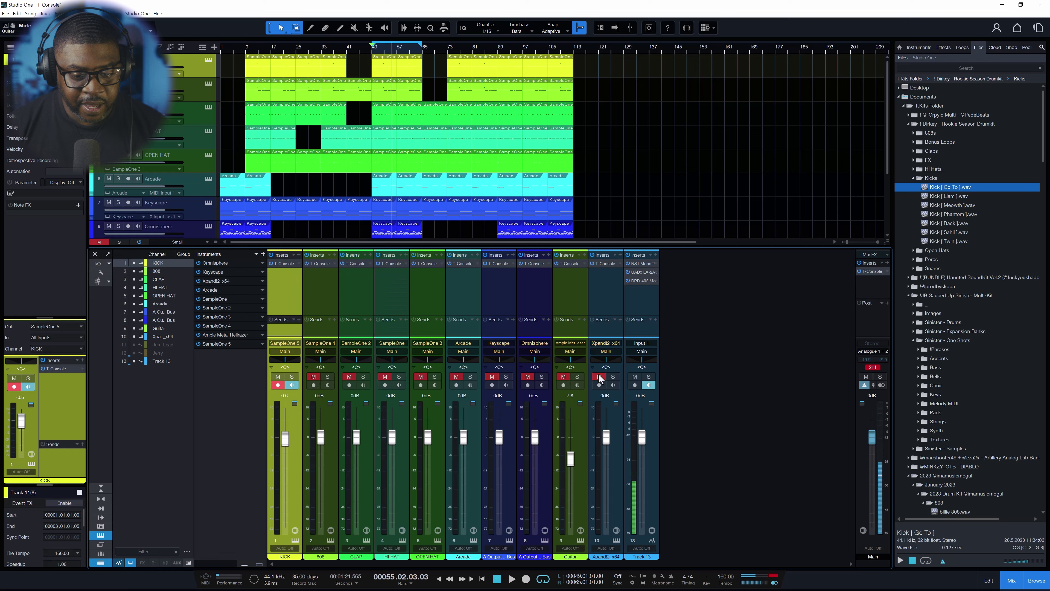
# Step: Insert the TRS Classic Clipper after T-Console on the kick channel and raise its gain to about 15 dB
pyautogui.click(299, 254)
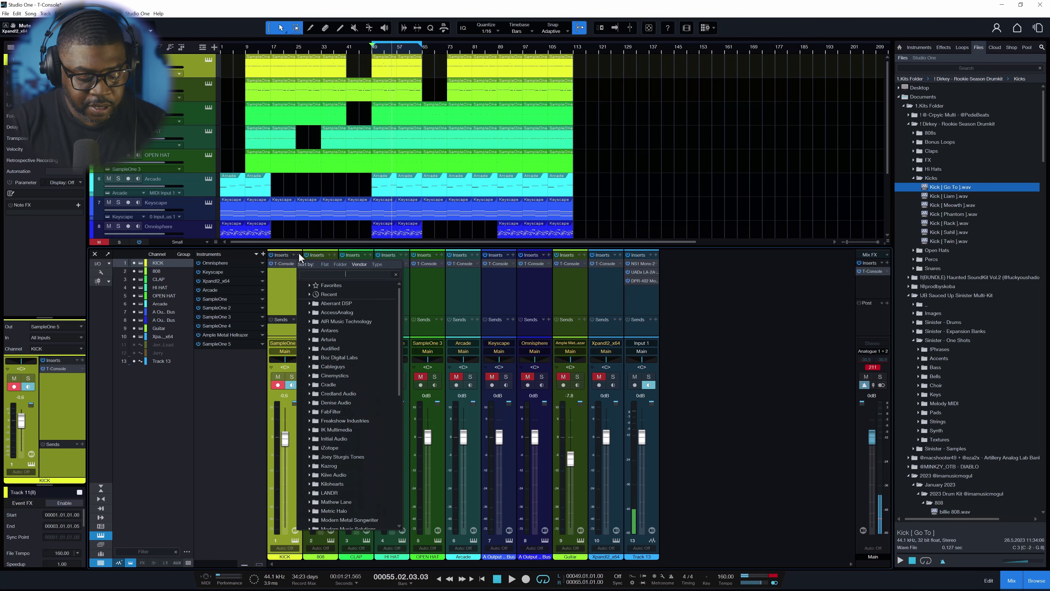
pyautogui.click(347, 275)
pyautogui.write('clipper')
pyautogui.doubleClick(344, 286)
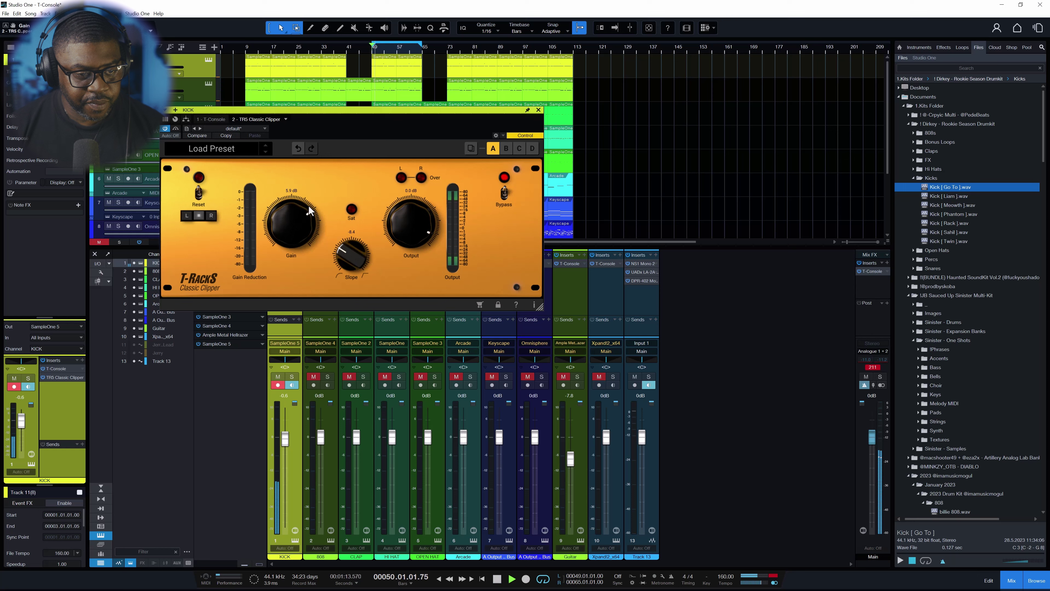
pyautogui.moveTo(314, 193); pyautogui.dragTo(341, 153)
# Step: Lower the kick channel's fader to about -15.2 dB during playback, using the Main T-Console's VU meter as reference
pyautogui.moveTo(289, 442); pyautogui.dragTo(284, 463)
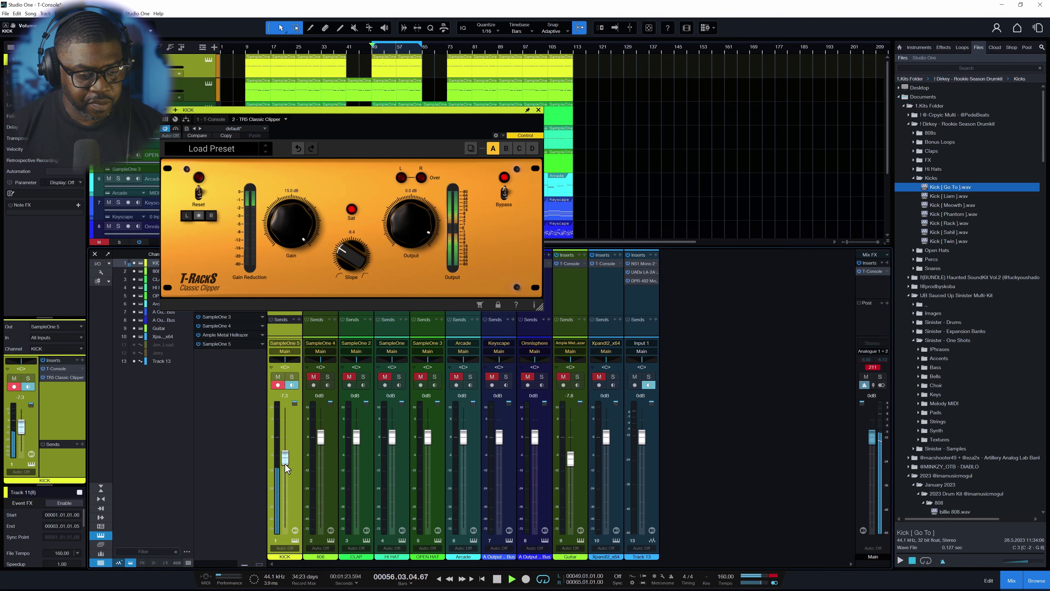
pyautogui.doubleClick(872, 271)
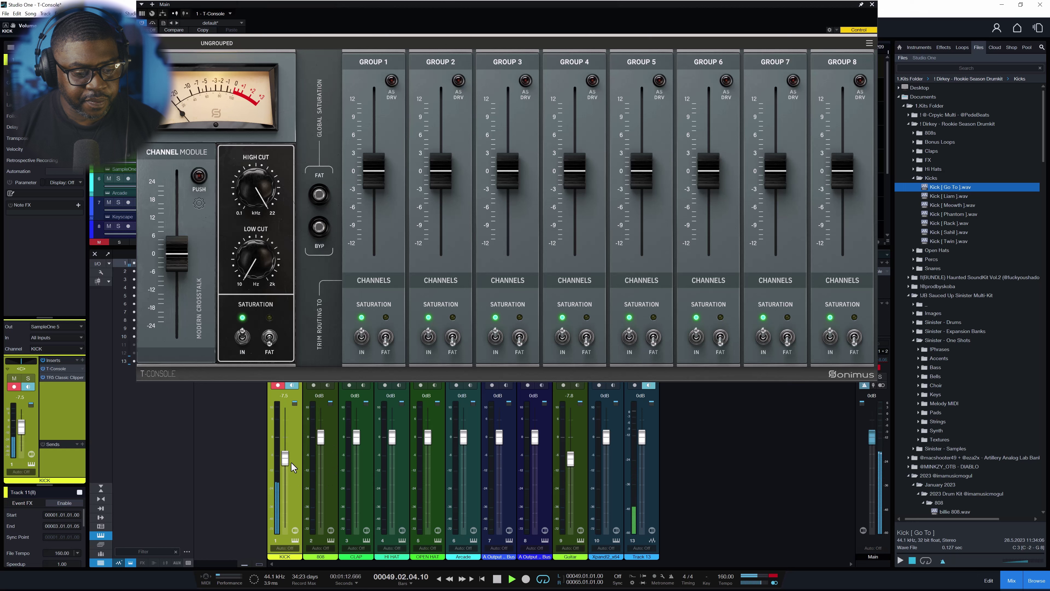
pyautogui.moveTo(287, 462); pyautogui.dragTo(287, 477)
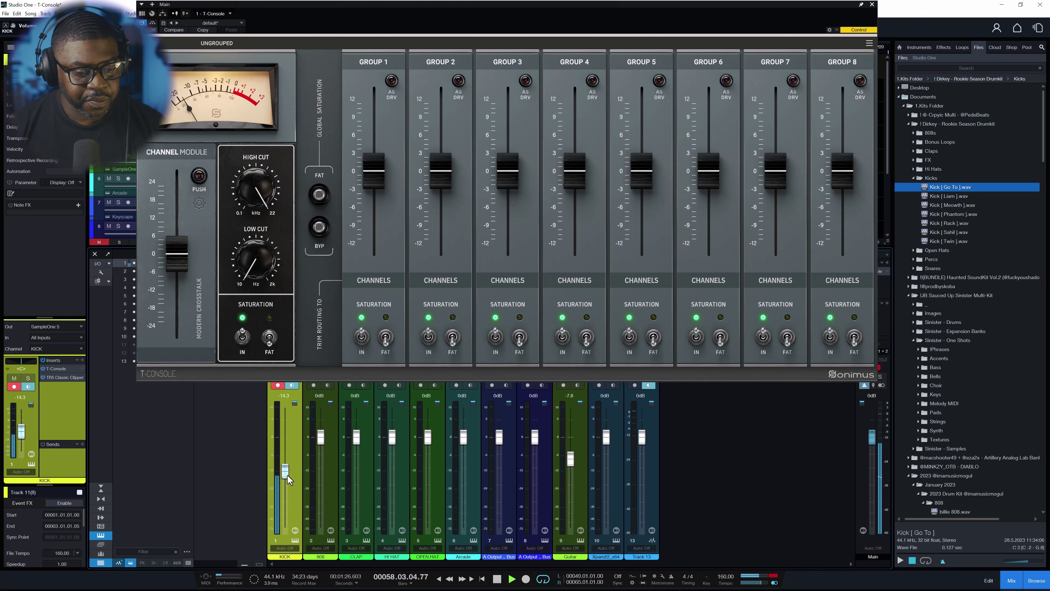
pyautogui.moveTo(288, 475); pyautogui.dragTo(288, 476)
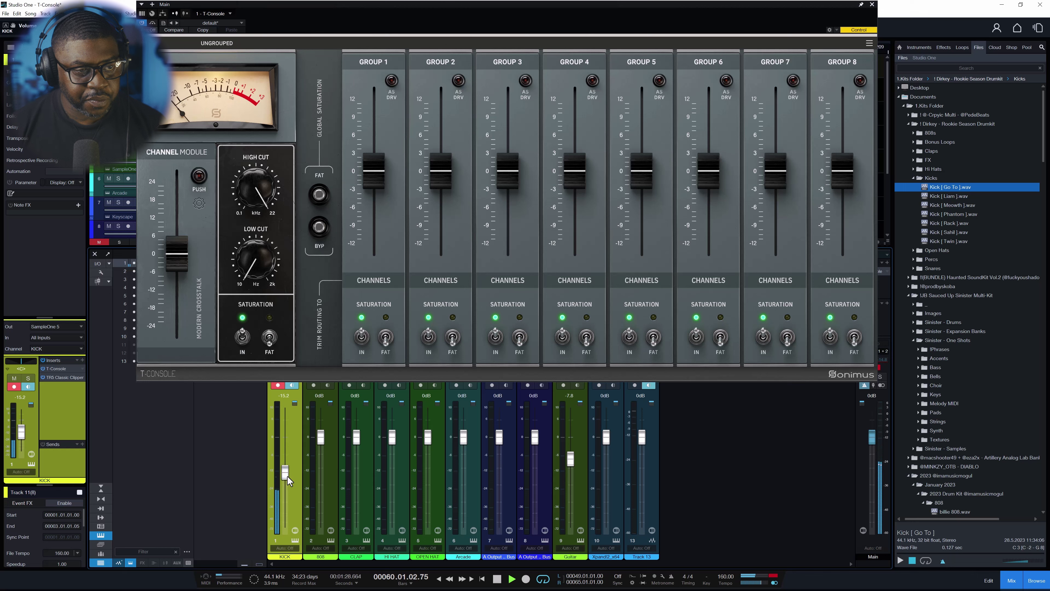
pyautogui.press('space')
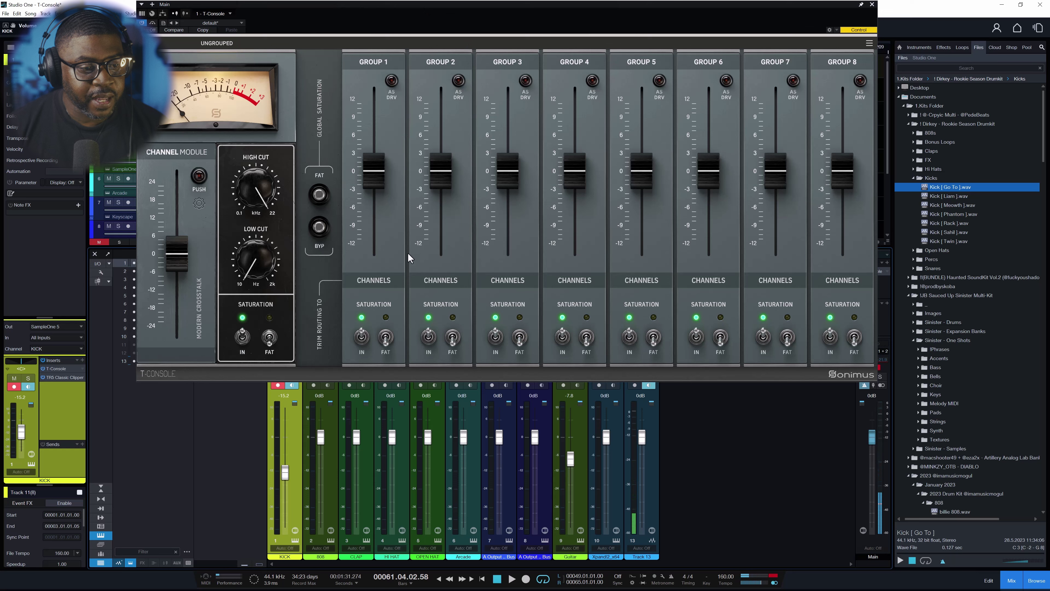
pyautogui.click(872, 5)
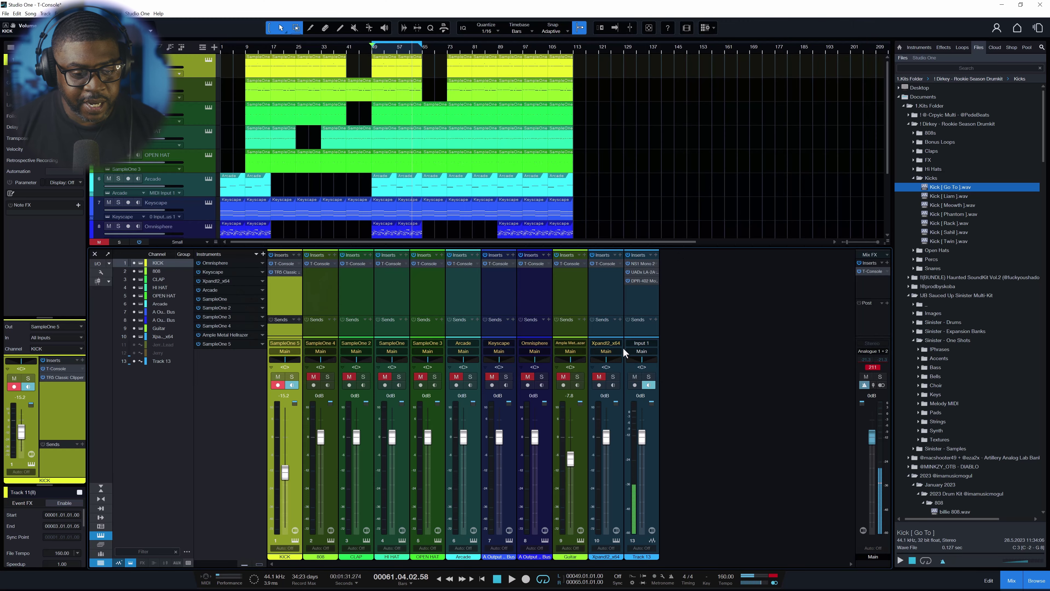
# Step: Unmute the 808 channel and insert the Bass XXL plugin after its T-Console
pyautogui.click(315, 376)
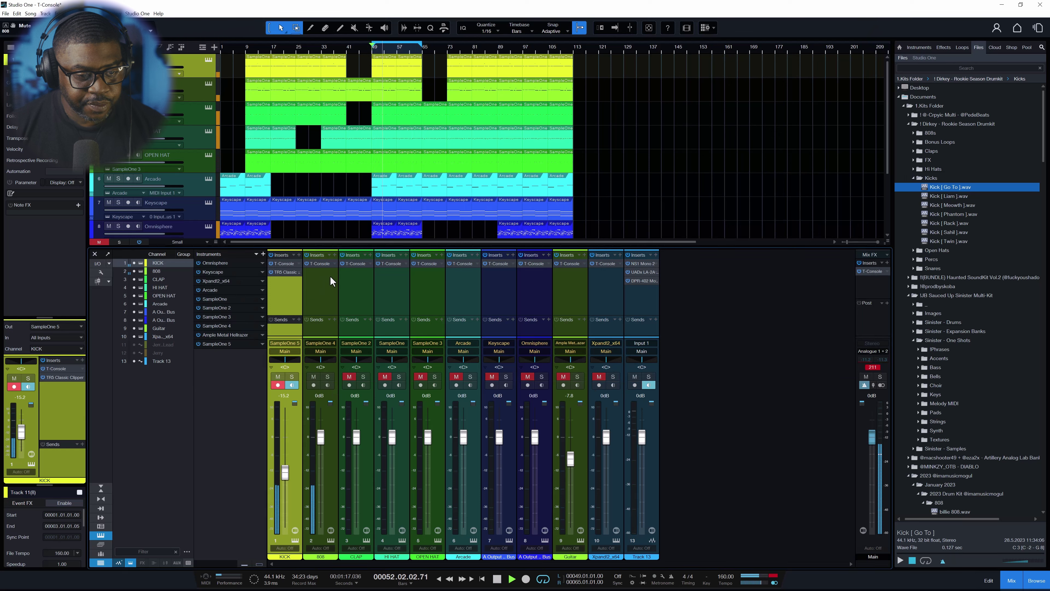
pyautogui.click(335, 254)
pyautogui.write('b')
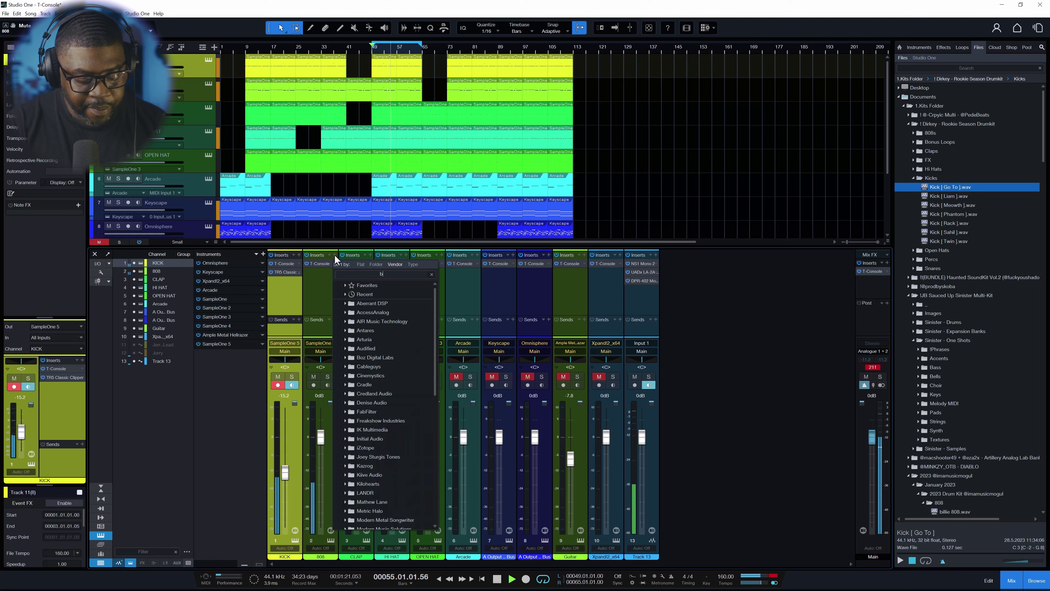
pyautogui.write('ass')
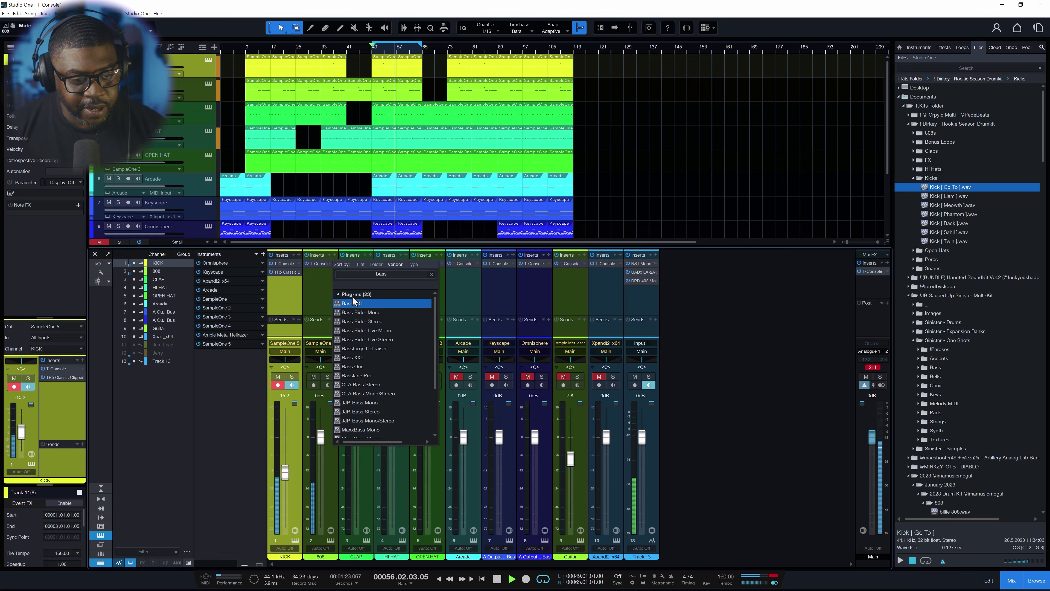
pyautogui.click(367, 303)
# Step: Raise Harmonics, set Boost to about 70% and enable oversampling in the 808's Bass XXL, and close the plugin
pyautogui.moveTo(250, 175); pyautogui.dragTo(260, 155)
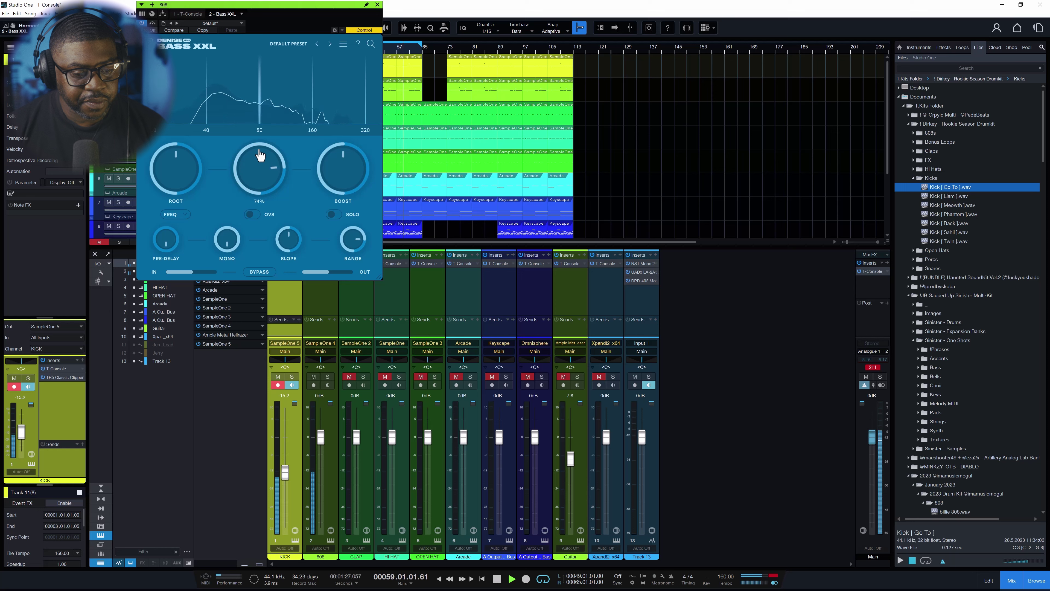
pyautogui.moveTo(351, 198); pyautogui.dragTo(351, 172)
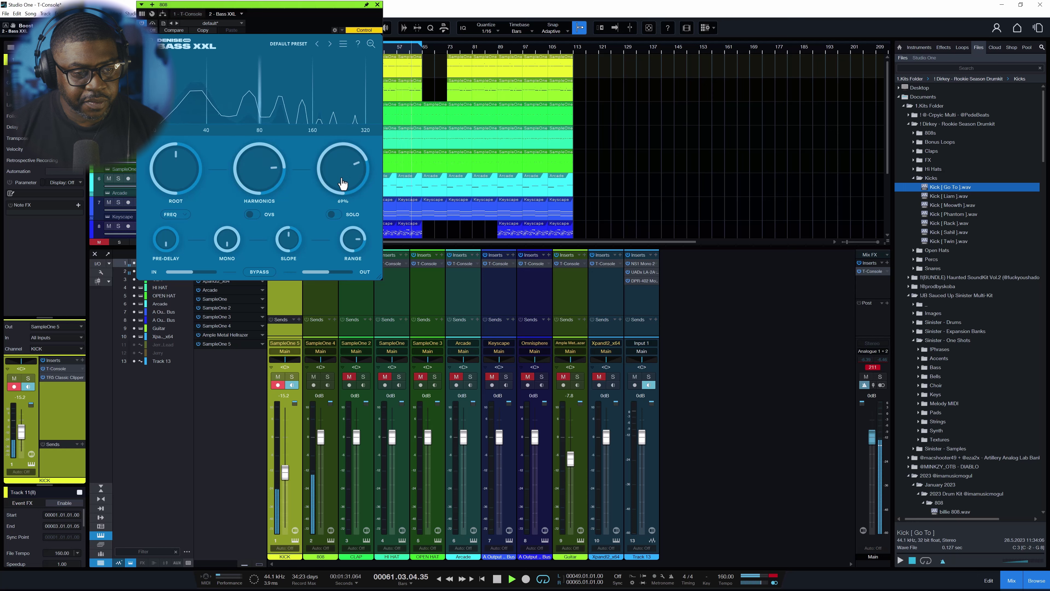
pyautogui.moveTo(253, 174); pyautogui.dragTo(252, 168)
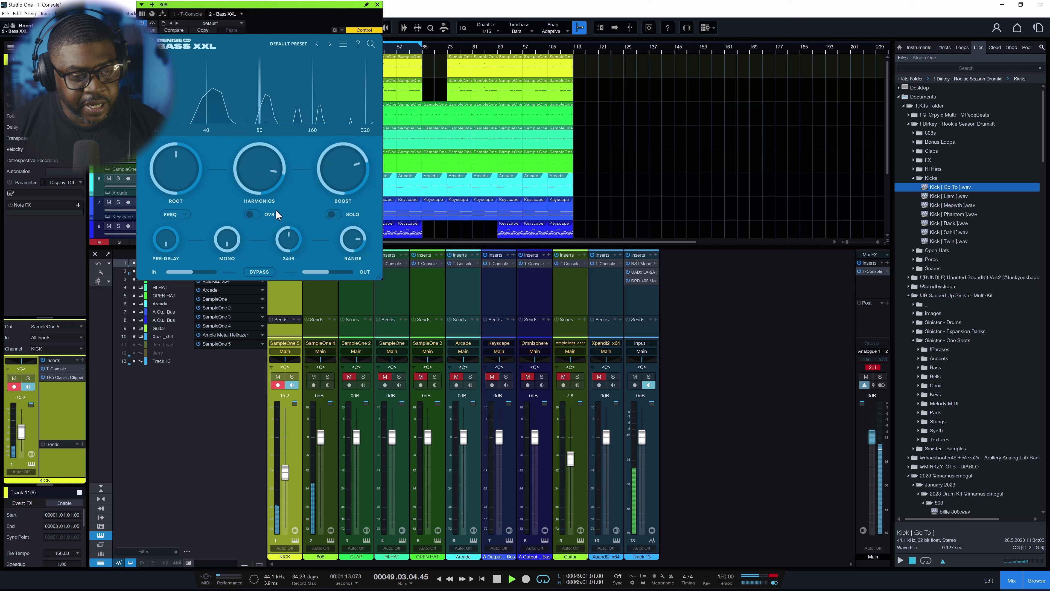
pyautogui.click(253, 215)
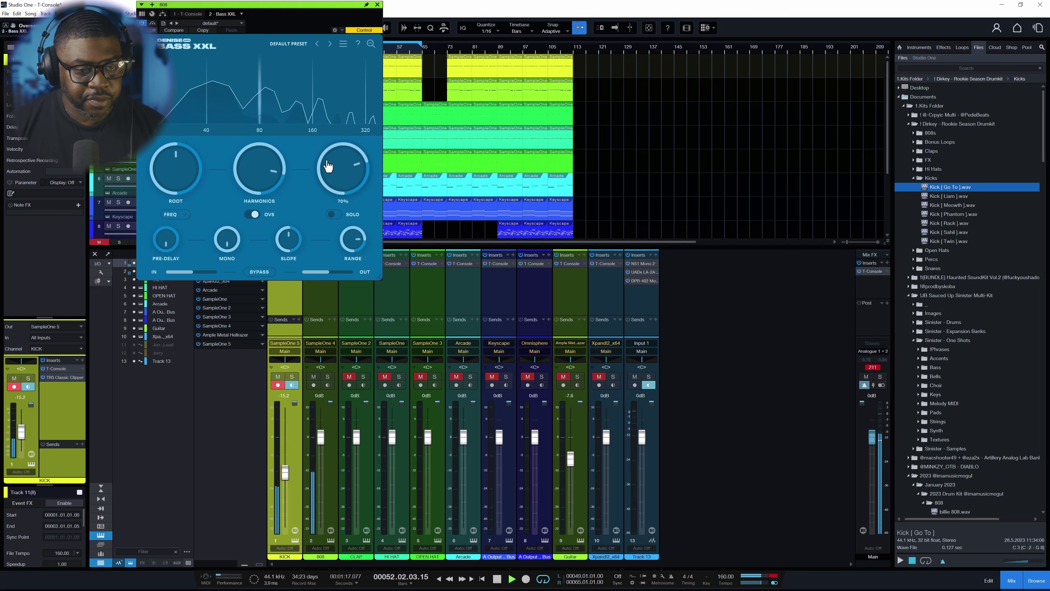
pyautogui.click(377, 5)
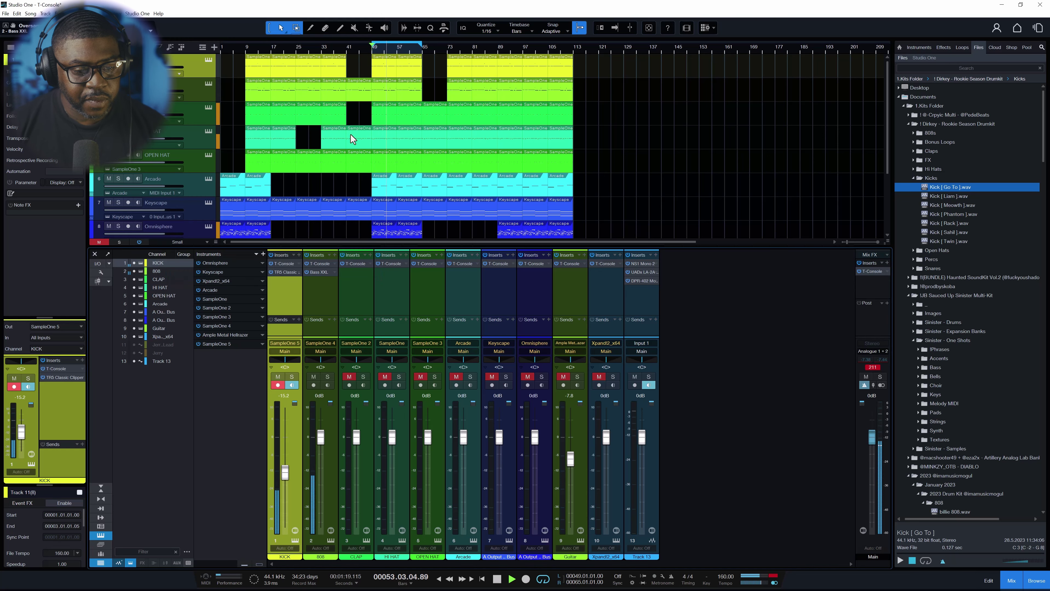
# Step: Lower the 808 fader to about -12.8 dB and trim the kick fader slightly, using the Main T-Console's VU meter as reference
pyautogui.moveTo(322, 437); pyautogui.dragTo(316, 461)
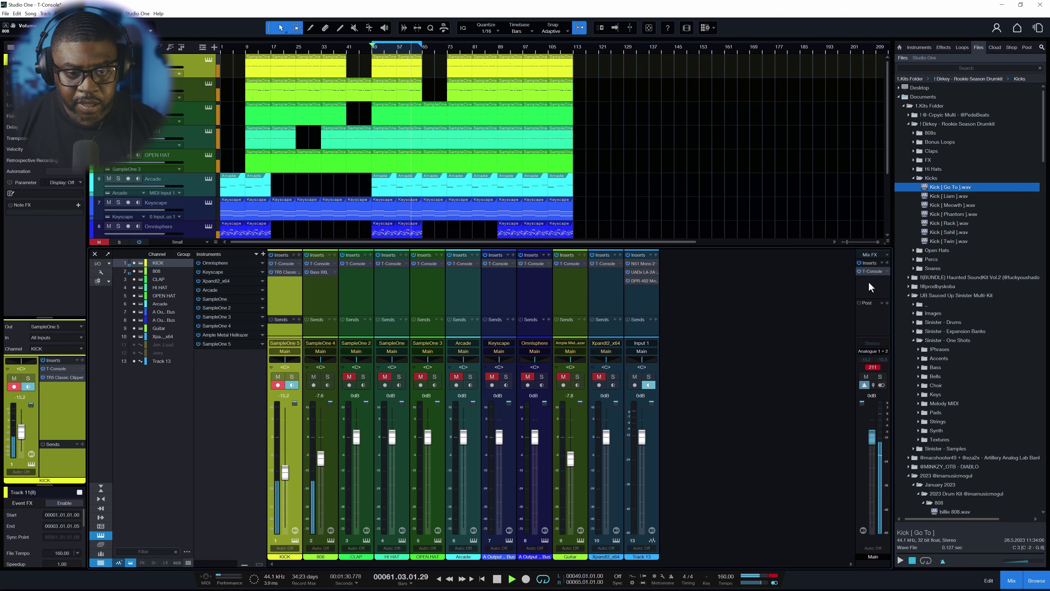
pyautogui.click(870, 271)
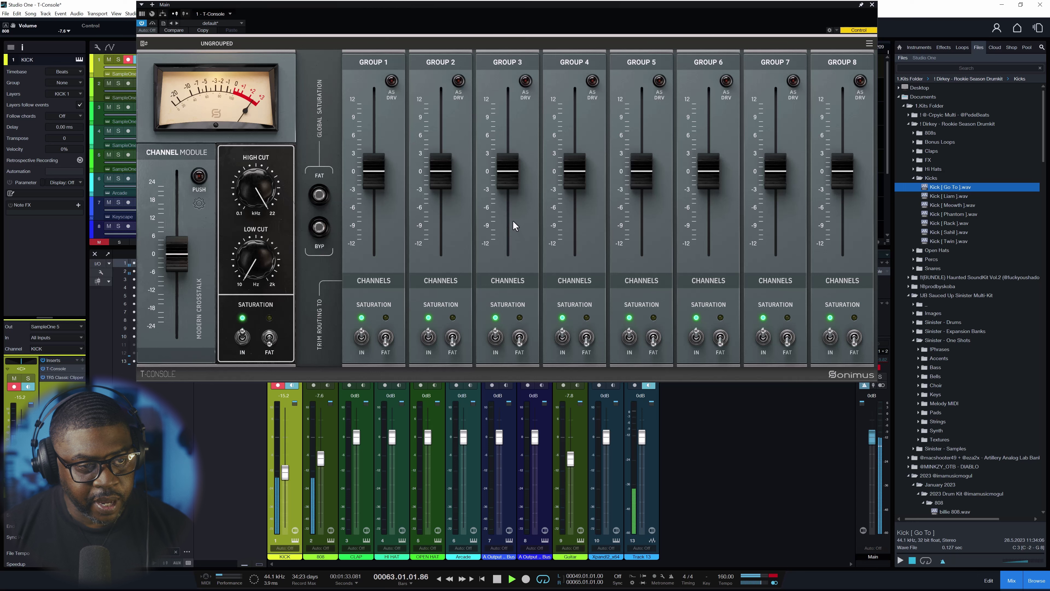
pyautogui.moveTo(320, 460)
pyautogui.mouseDown()
pyautogui.moveTo(283, 477)
pyautogui.moveTo(323, 472)
pyautogui.mouseUp()
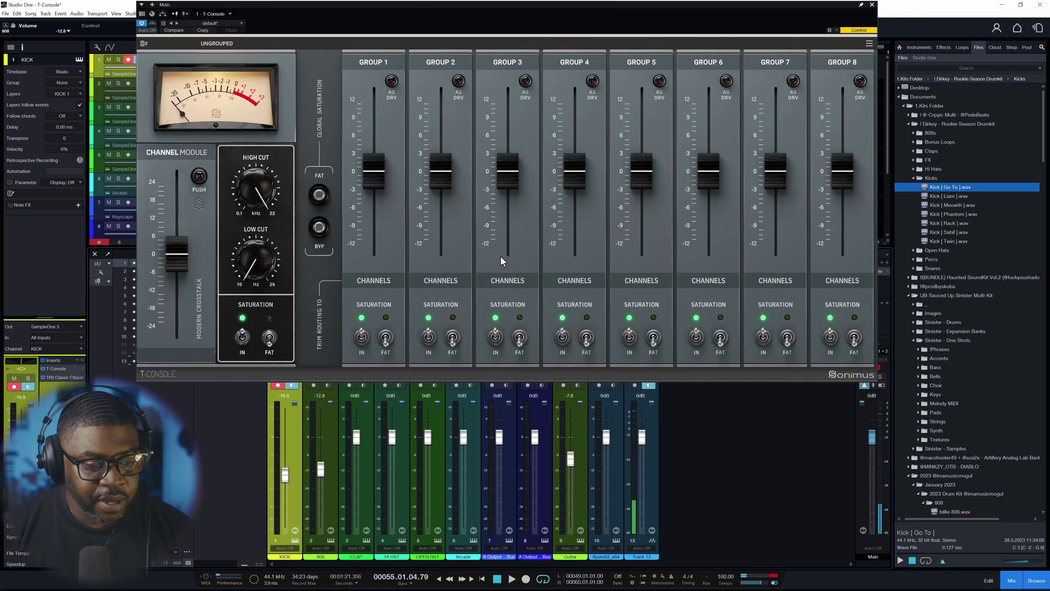
pyautogui.click(872, 4)
# Step: Unmute the clap channel and lower its fader to about -3.4 dB during playback
pyautogui.press('space')
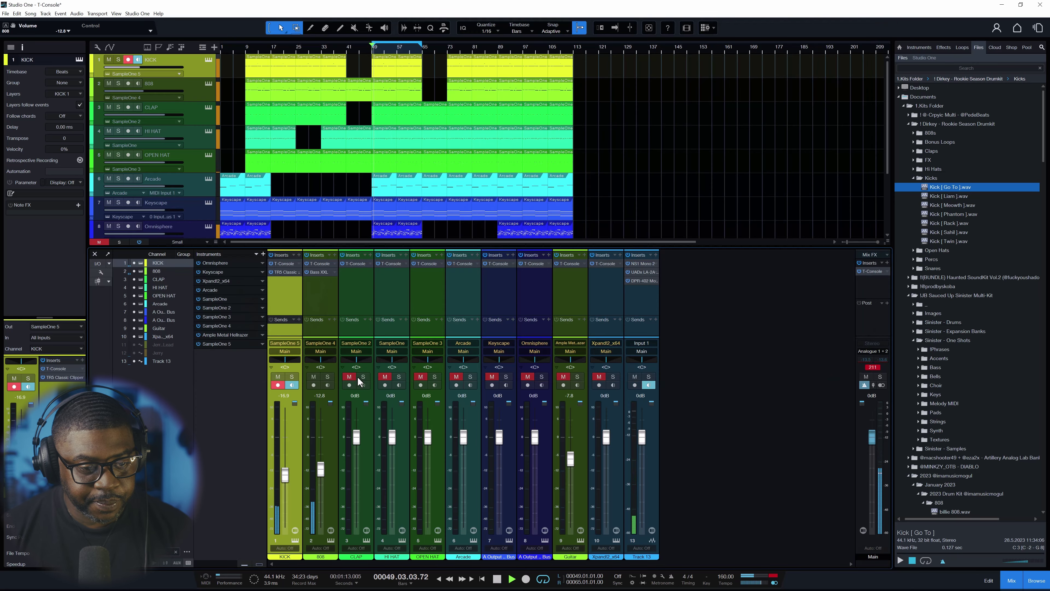
pyautogui.click(353, 378)
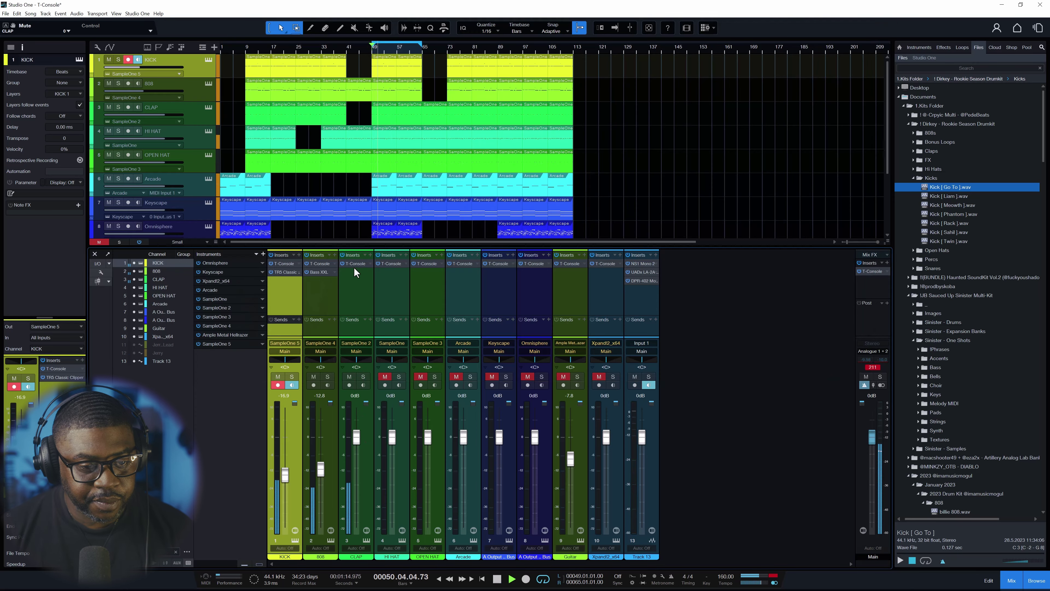
pyautogui.moveTo(358, 443); pyautogui.dragTo(356, 452)
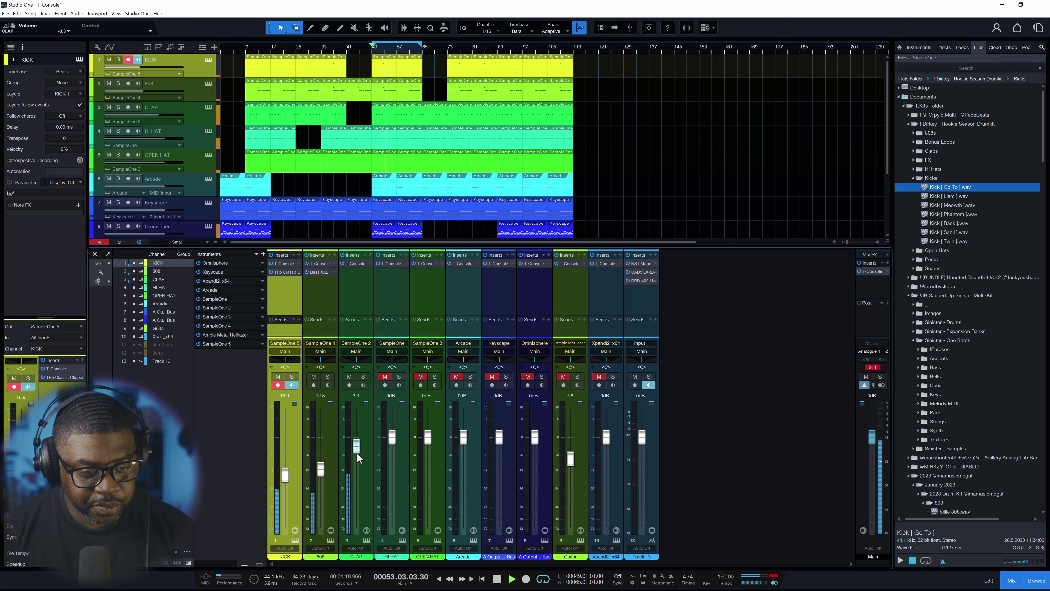
pyautogui.moveTo(357, 453); pyautogui.dragTo(357, 454)
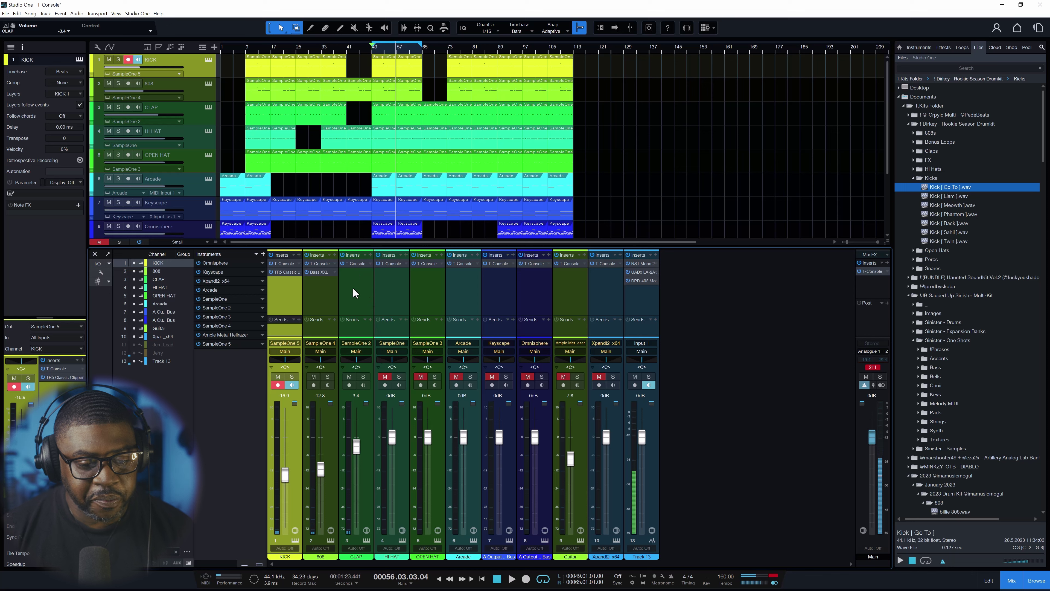
# Step: Add an FX channel as a send from the clap channel and rename it Reverb Clap
pyautogui.click(370, 319)
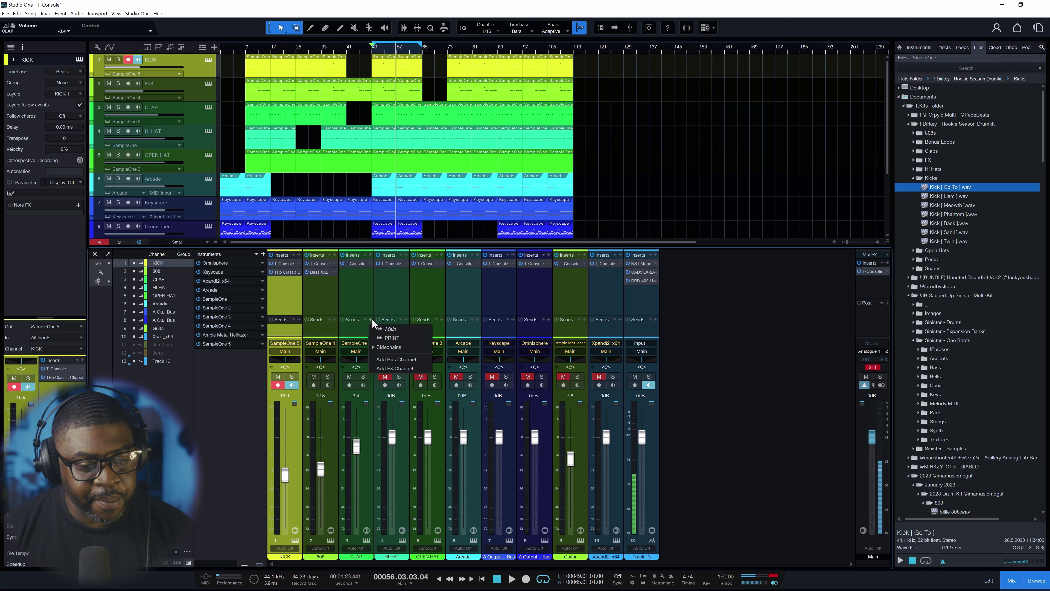
pyautogui.click(397, 367)
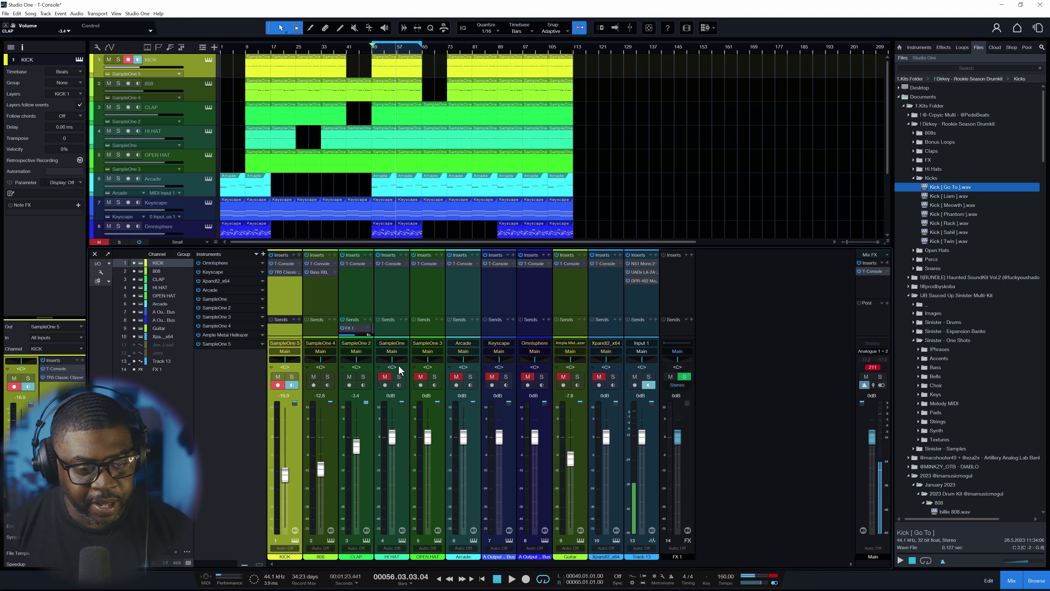
pyautogui.doubleClick(677, 556)
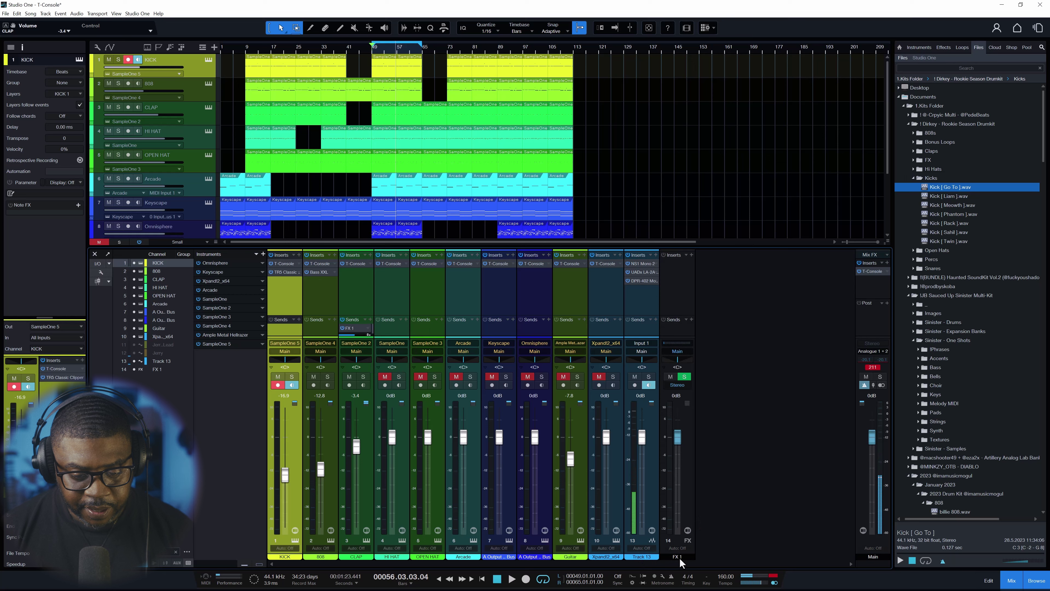
pyautogui.write('Re')
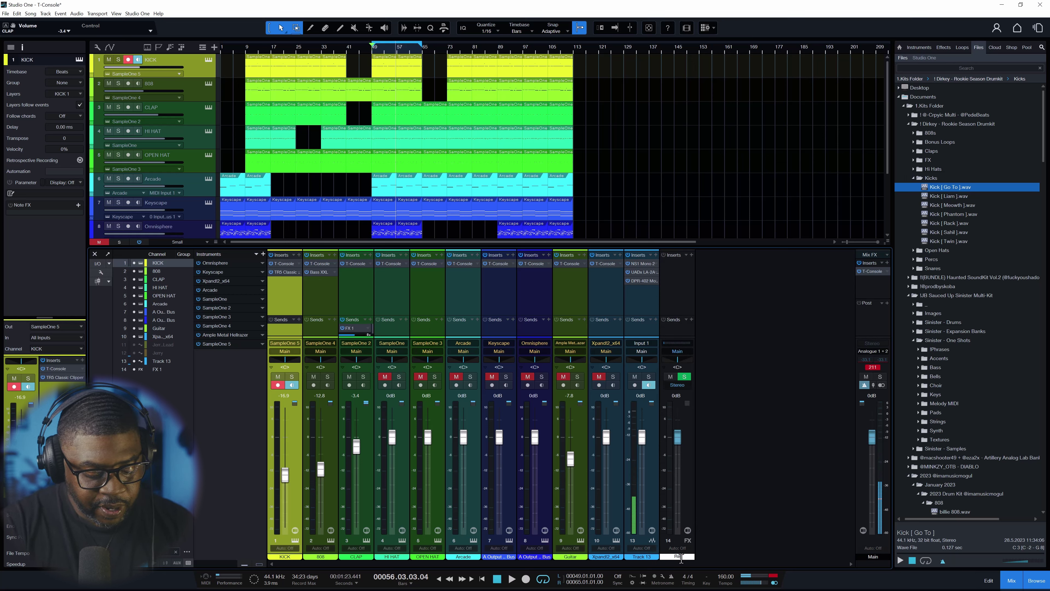
pyautogui.write('verb Clap')
pyautogui.press('Return')
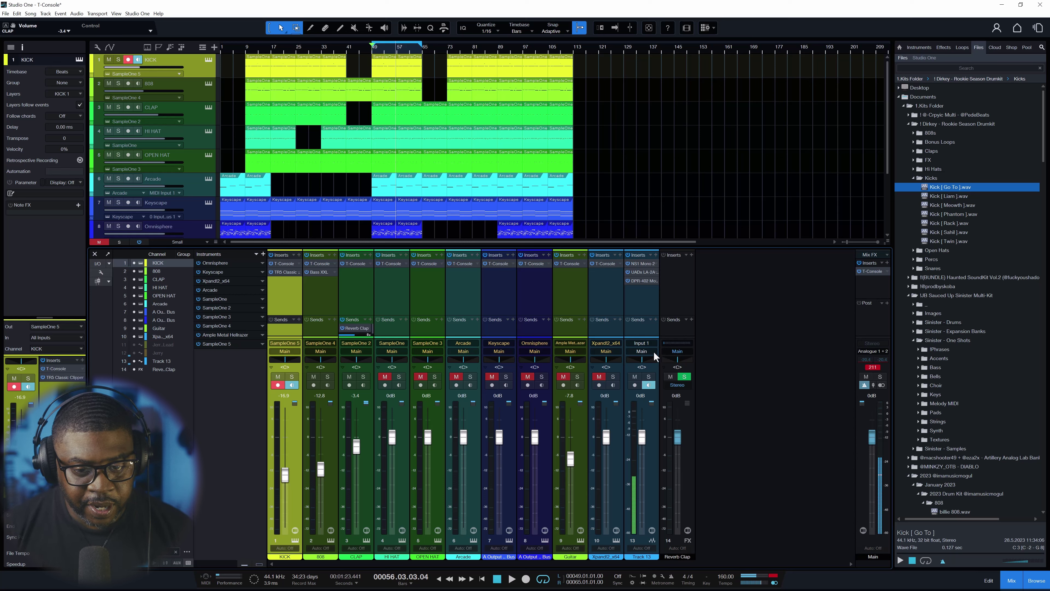
# Step: Insert T-Console on the Reverb Clap channel, enable its Fat saturation and Push, and close the plugin
pyautogui.click(691, 254)
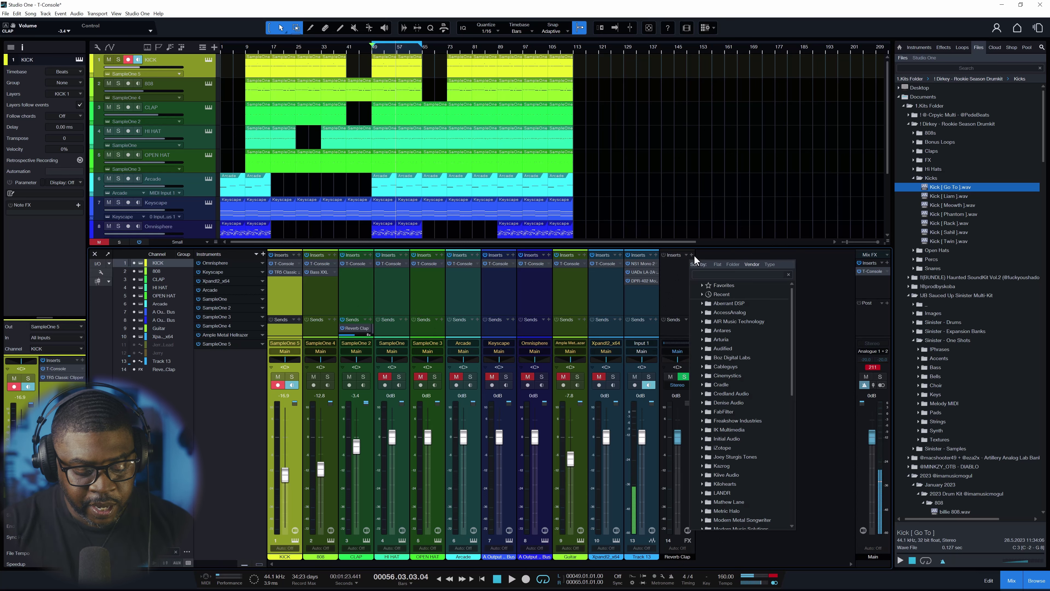
pyautogui.write('t-')
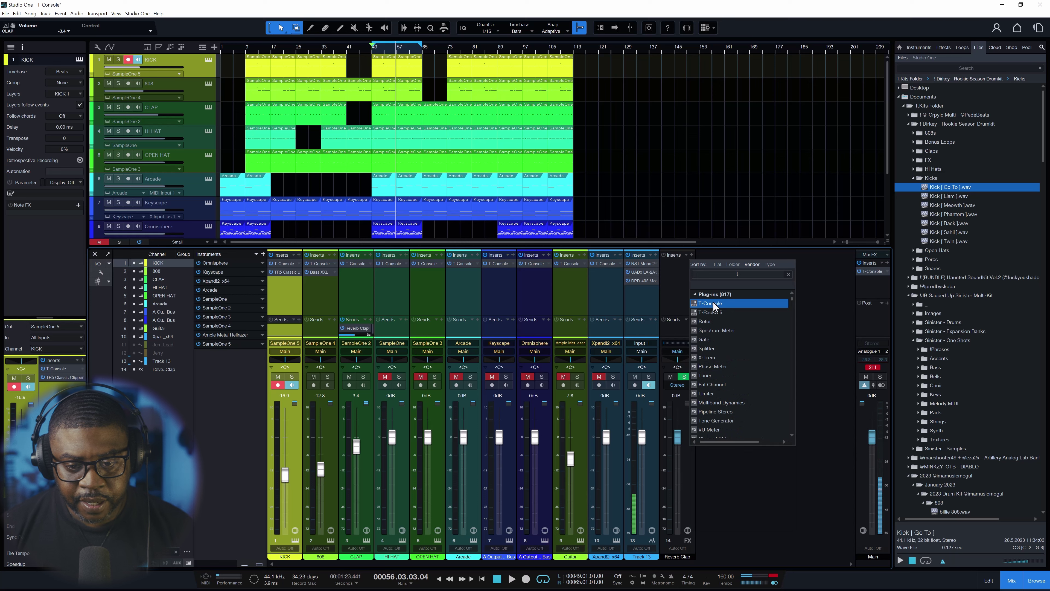
pyautogui.click(712, 302)
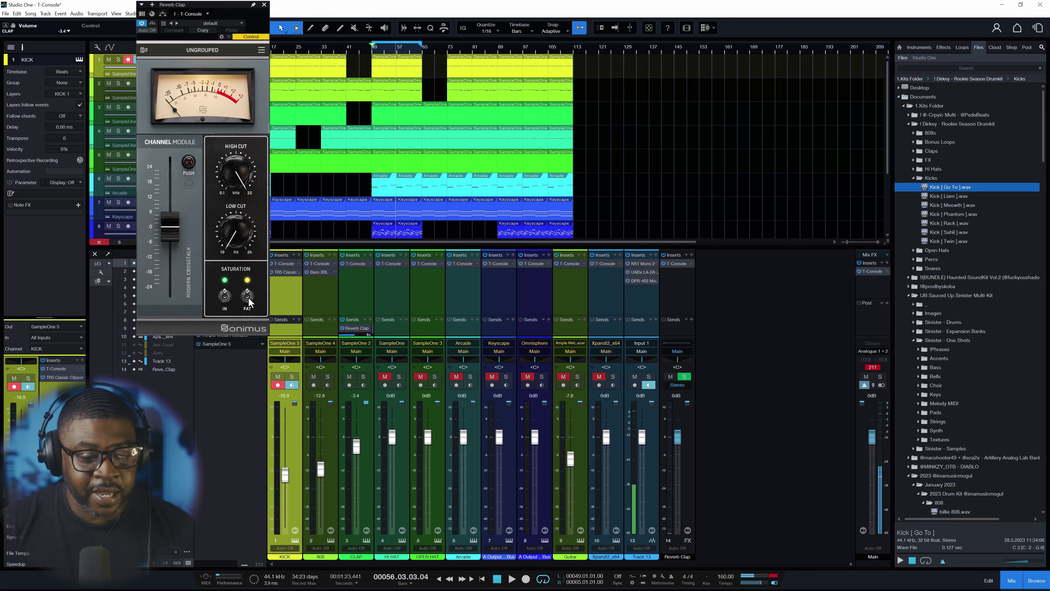
pyautogui.click(188, 161)
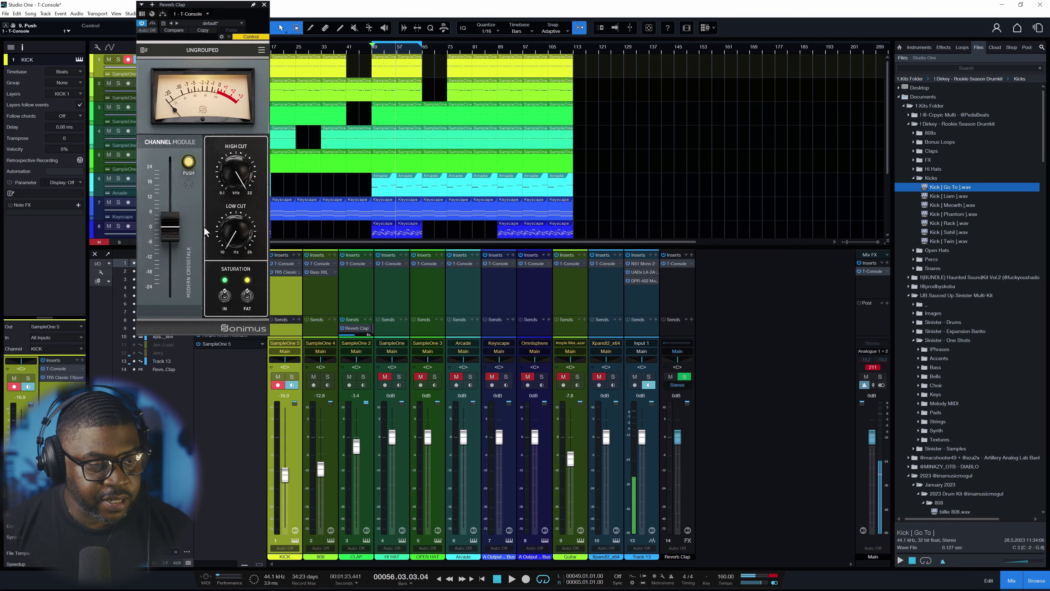
pyautogui.click(264, 5)
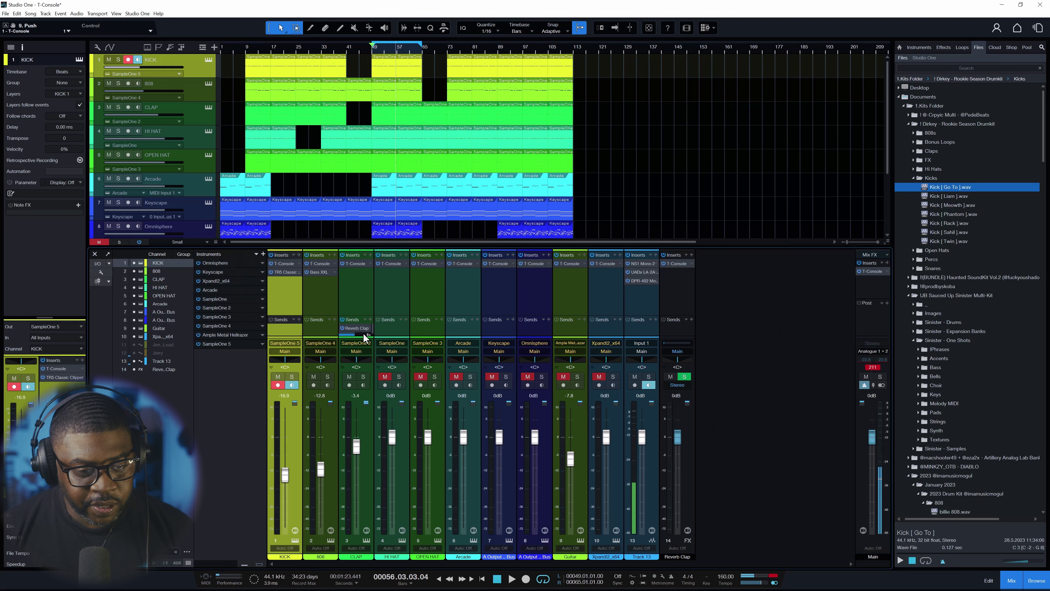
# Step: Insert ValhallaVintageVerb on the Reverb Clap channel after T-Console, with LowCut at 500 Hz and Decay at about 3.61 s
pyautogui.moveTo(678, 440); pyautogui.dragTo(677, 443)
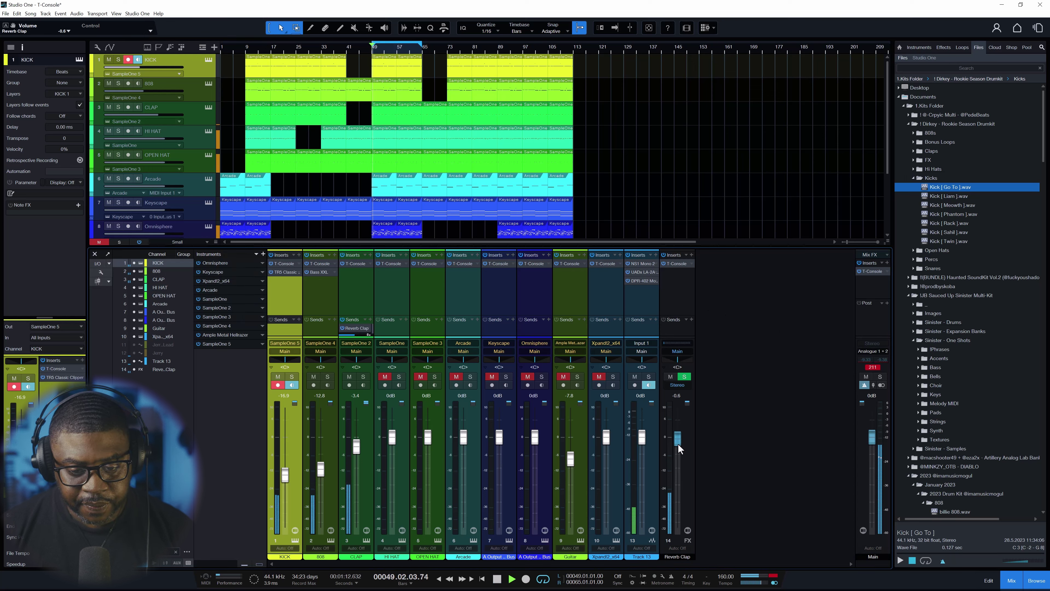
pyautogui.click(691, 254)
pyautogui.write('val')
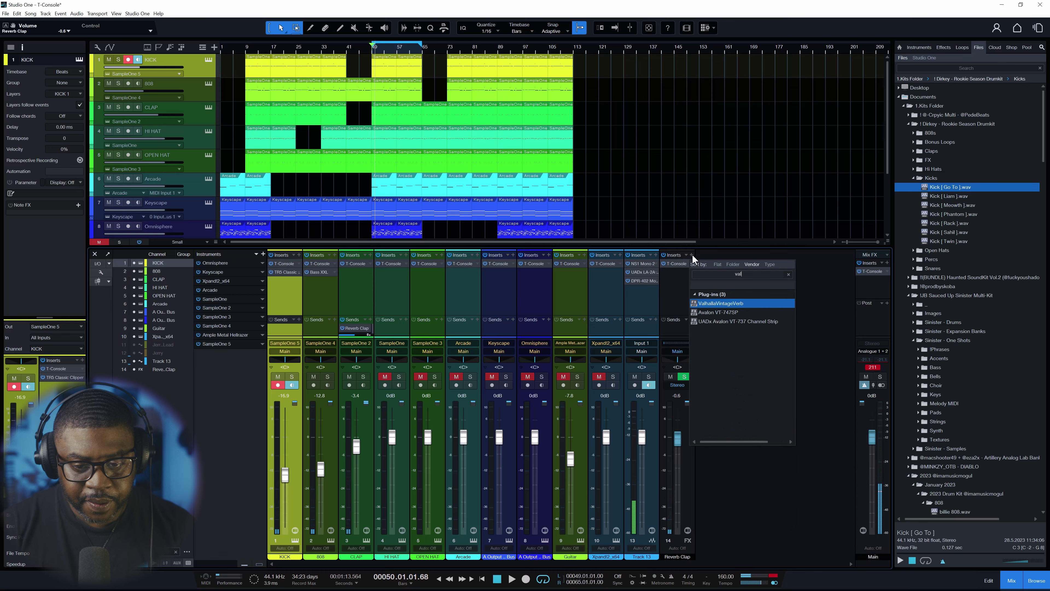
pyautogui.press('Return')
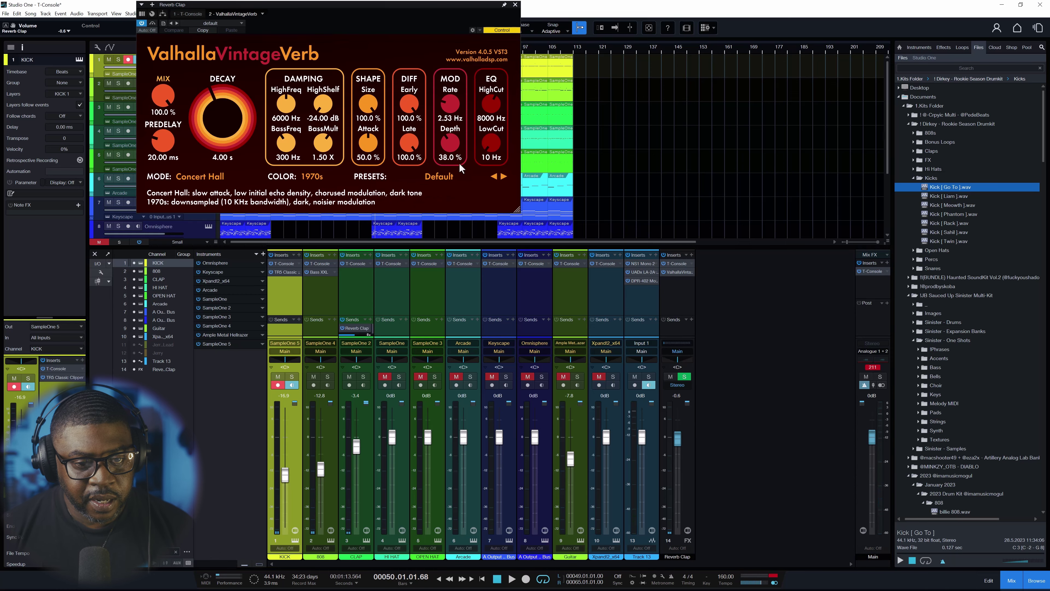
pyautogui.moveTo(488, 140); pyautogui.dragTo(489, 107)
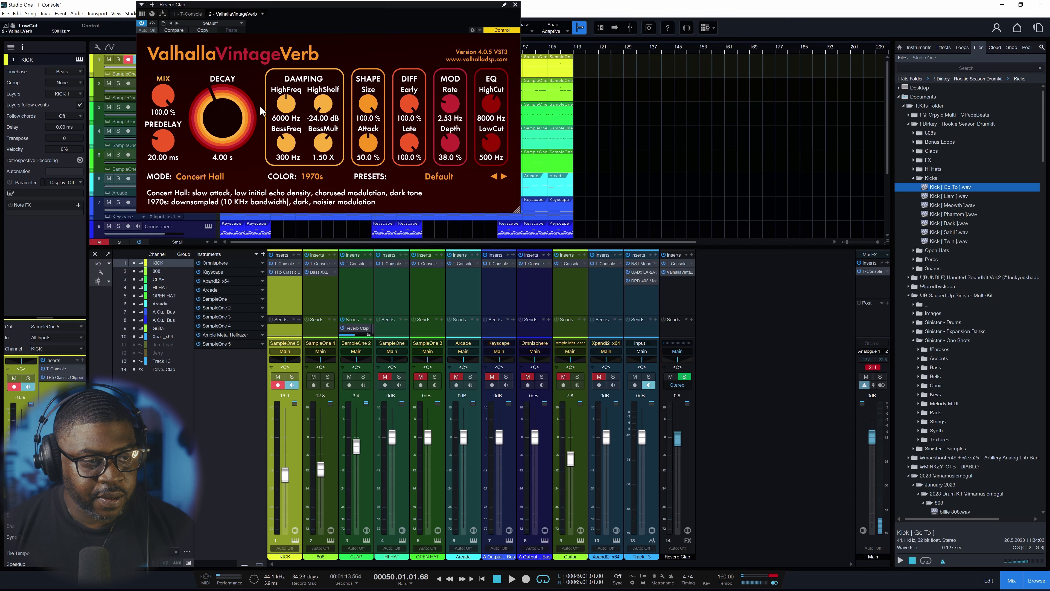
pyautogui.moveTo(201, 94); pyautogui.dragTo(200, 96)
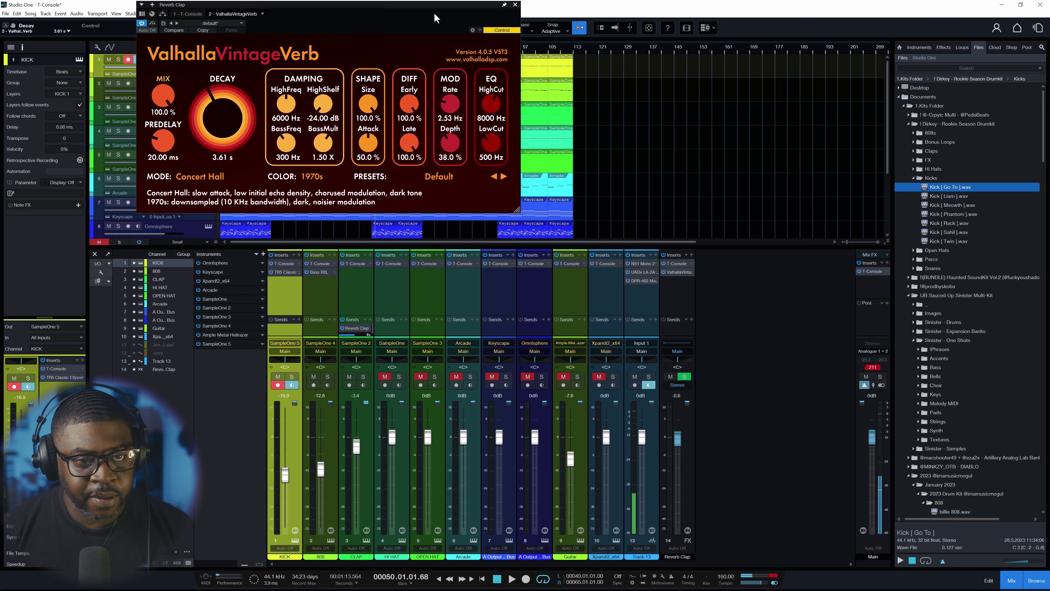
pyautogui.click(514, 5)
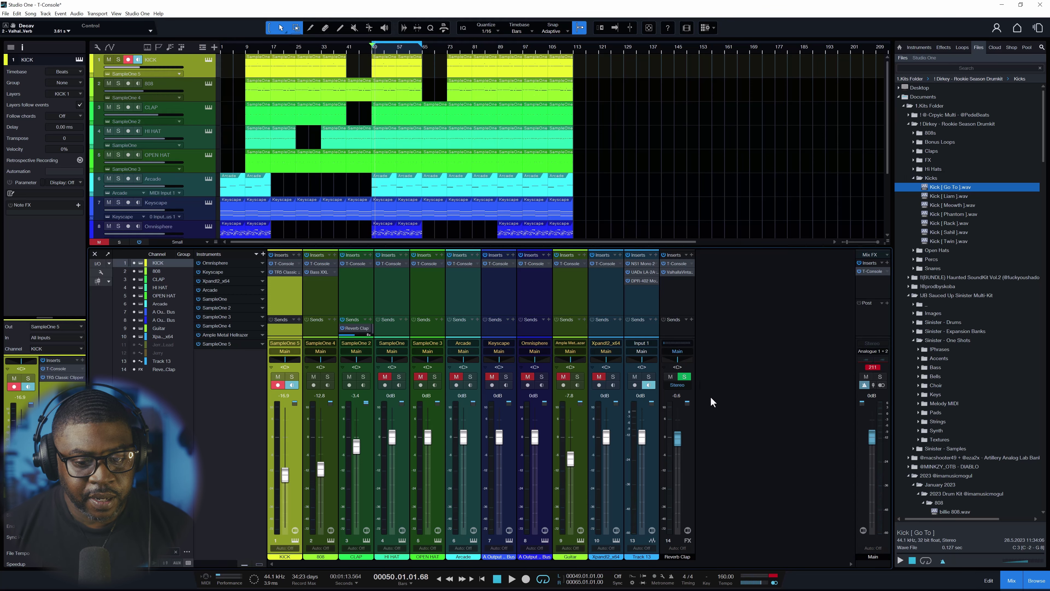
# Step: Lower the Reverb Clap fader to about -29.4 dB, and unmute the hi-hat with its fader at about -6.6 dB
pyautogui.moveTo(677, 442); pyautogui.dragTo(680, 494)
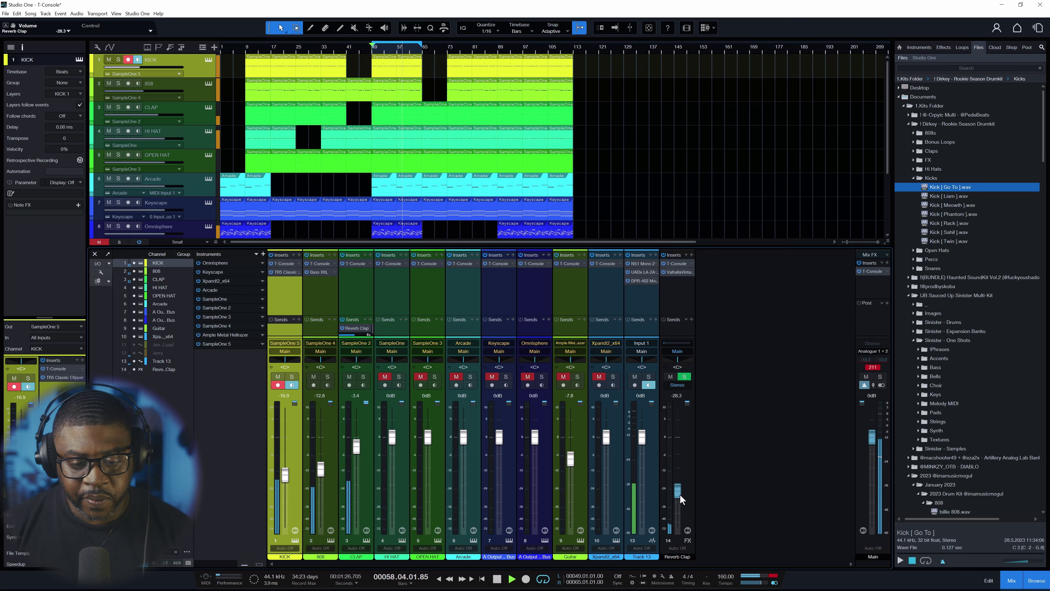
pyautogui.scroll(-2, 678, 495)
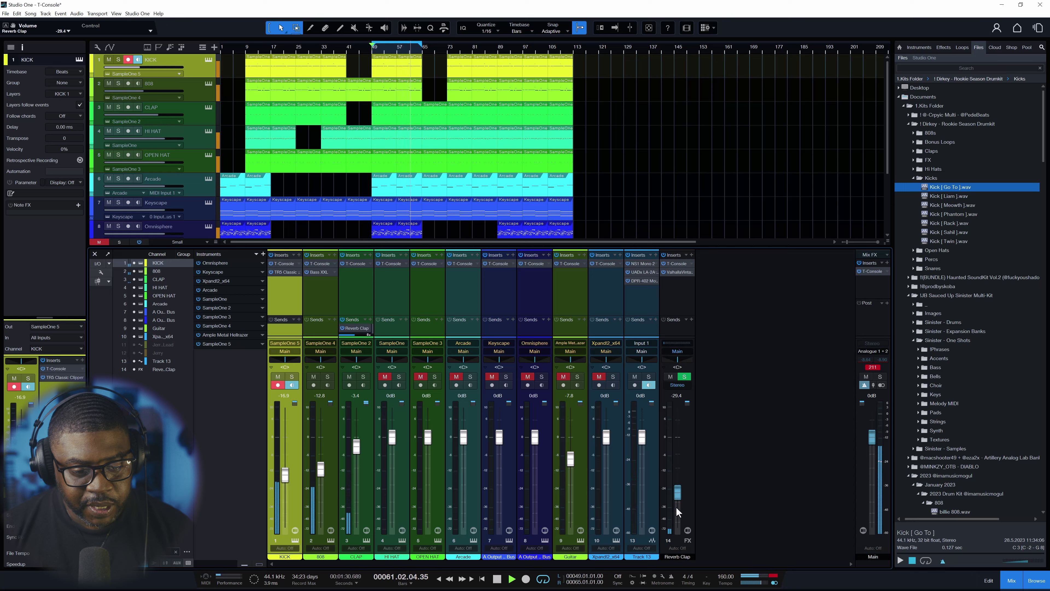
pyautogui.click(388, 377)
pyautogui.moveTo(394, 441); pyautogui.dragTo(388, 454)
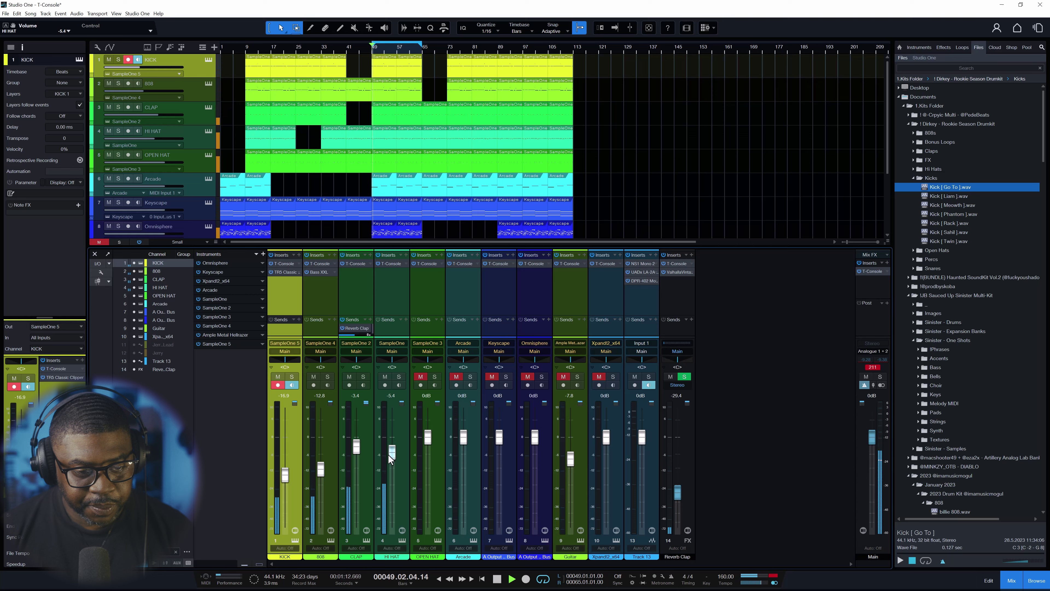
# Step: Insert Pro EQ on the clap channel and boost HF about 3.2 dB near 5.6 kHz and HMF about 1.4 dB near 4.4 kHz
pyautogui.click(371, 255)
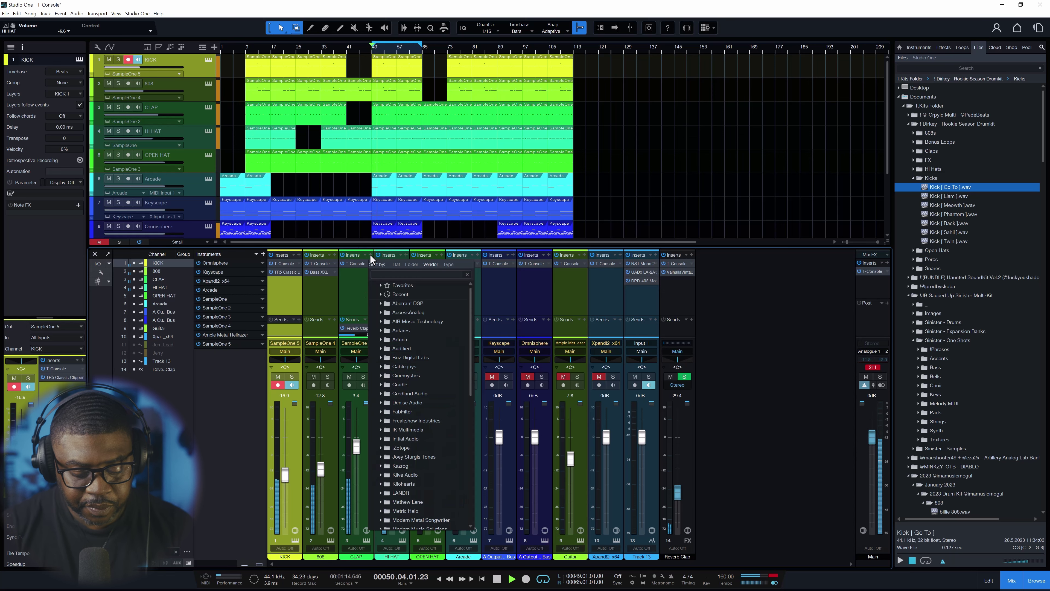
pyautogui.write('pro')
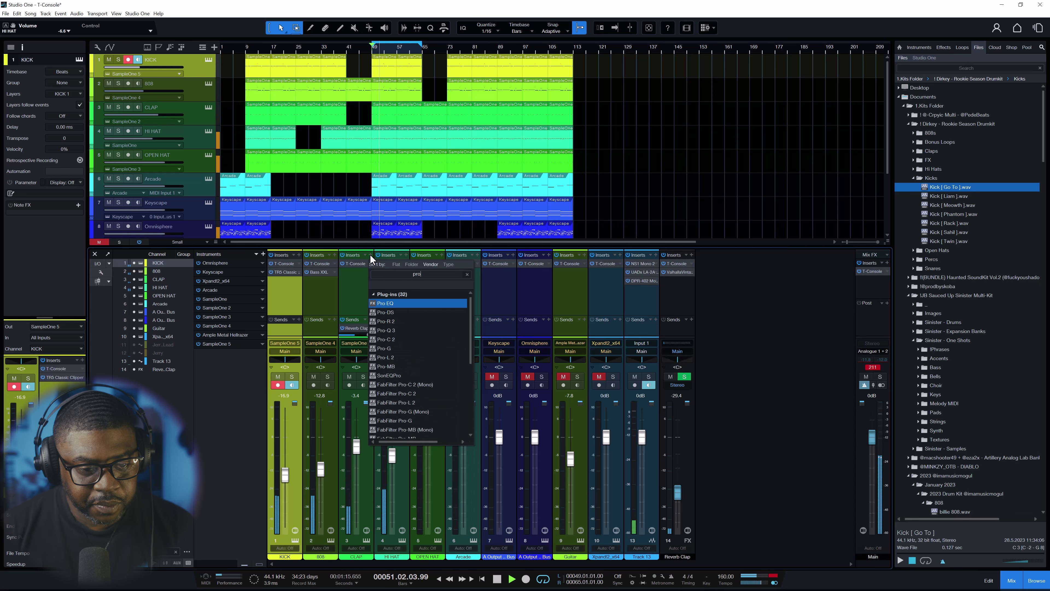
pyautogui.click(421, 304)
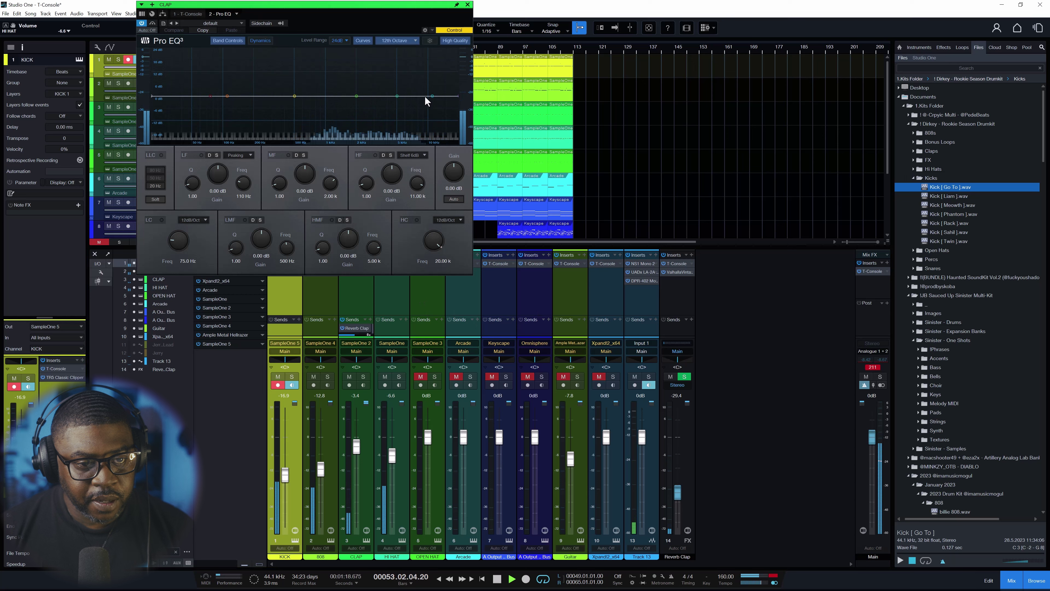
pyautogui.moveTo(432, 96); pyautogui.dragTo(391, 94)
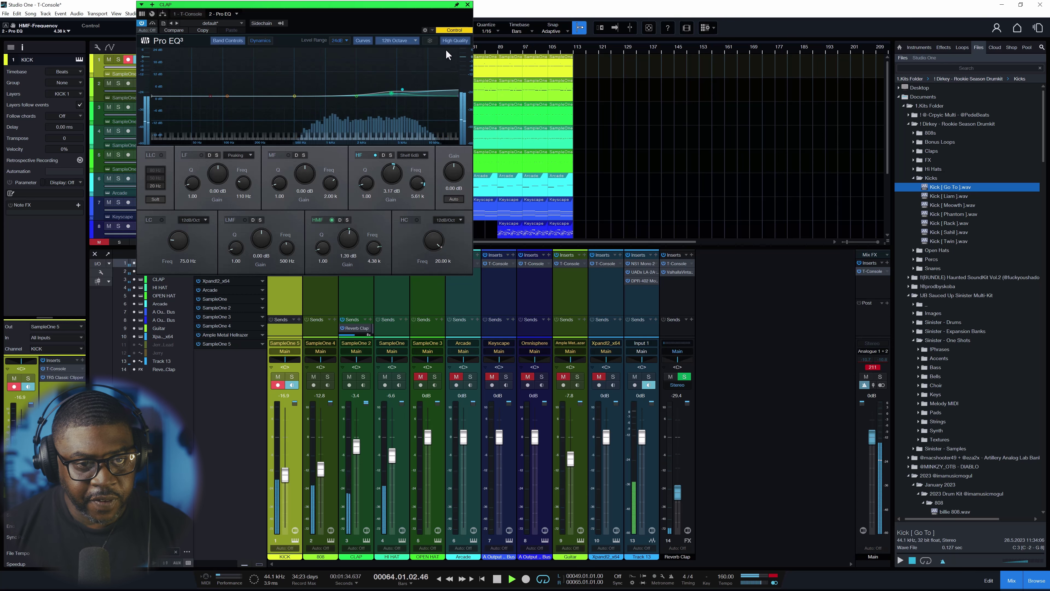
pyautogui.click(468, 5)
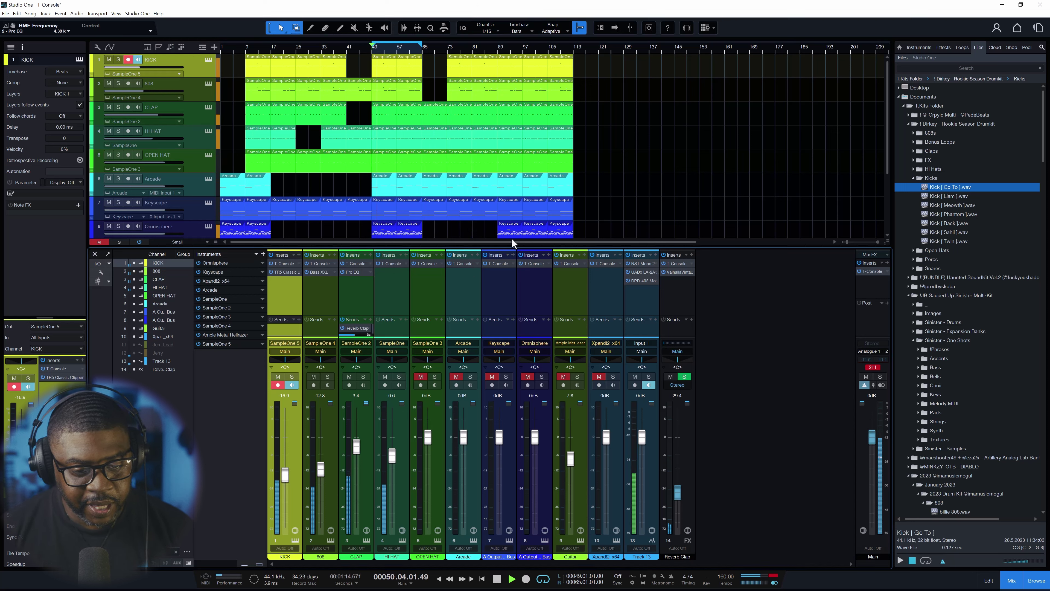
# Step: Copy the clap channel's Pro EQ insert and Reverb Clap send to the hi-hat channel
pyautogui.press('space')
pyautogui.moveTo(352, 272); pyautogui.dragTo(388, 272)
pyautogui.moveTo(356, 328); pyautogui.dragTo(392, 327)
pyautogui.press('space')
pyautogui.doubleClick(392, 326)
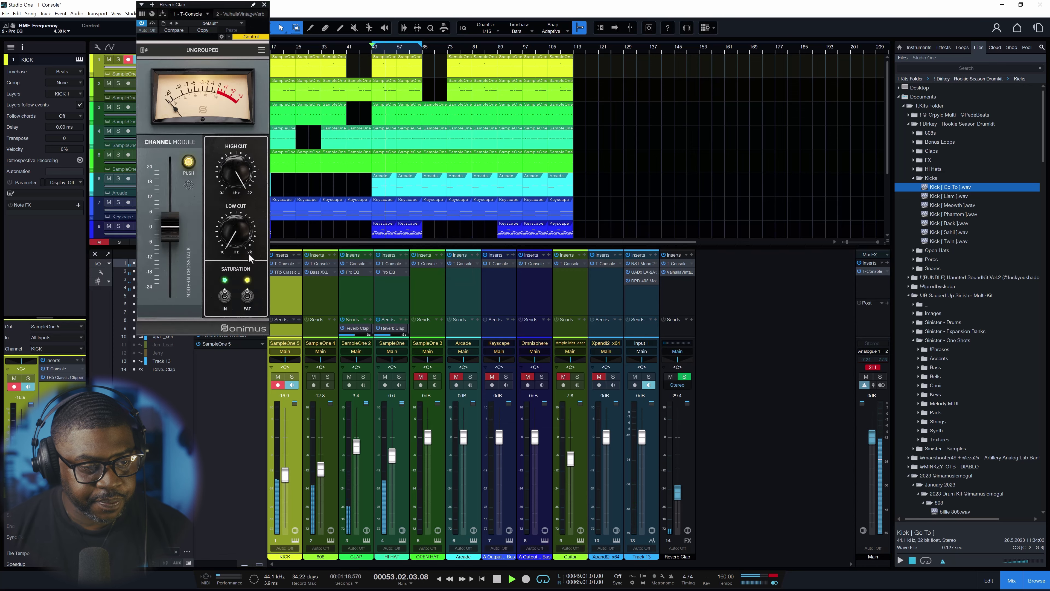
pyautogui.click(265, 4)
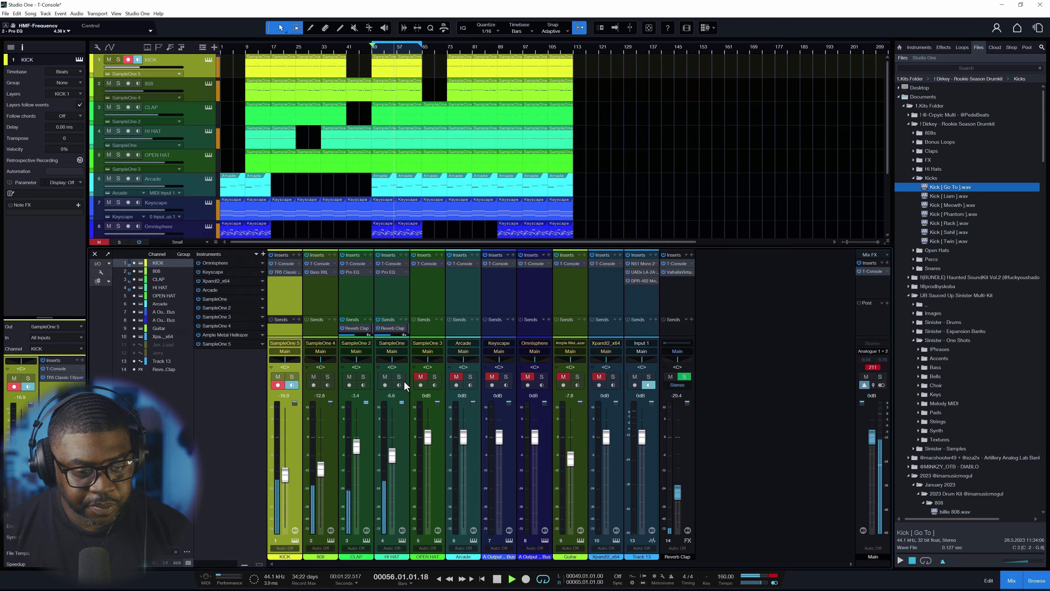
# Step: Unmute the open hat, lower its fader to about -7.0 dB, and copy the hi-hat's Pro EQ and Reverb Clap send to it
pyautogui.click(421, 376)
pyautogui.moveTo(427, 437)
pyautogui.mouseDown()
pyautogui.moveTo(428, 465)
pyautogui.moveTo(427, 456)
pyautogui.mouseUp()
pyautogui.moveTo(385, 269); pyautogui.dragTo(428, 272)
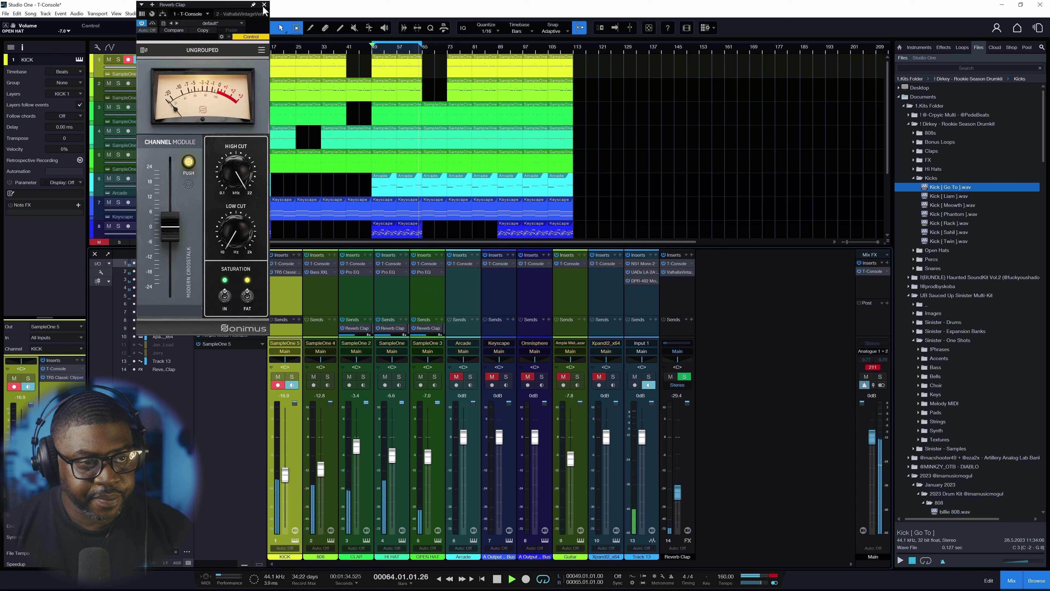
pyautogui.click(264, 5)
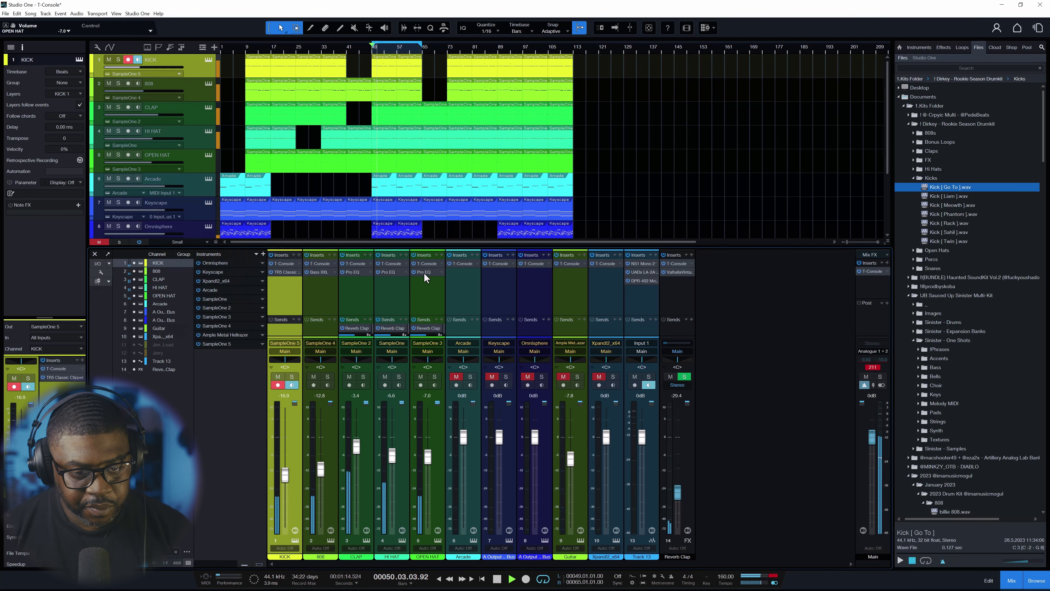
# Step: Unmute the Arcade channel and lower its fader to about -12.5 dB
pyautogui.click(457, 376)
pyautogui.moveTo(465, 443); pyautogui.dragTo(467, 475)
pyautogui.press('space')
pyautogui.press('space')
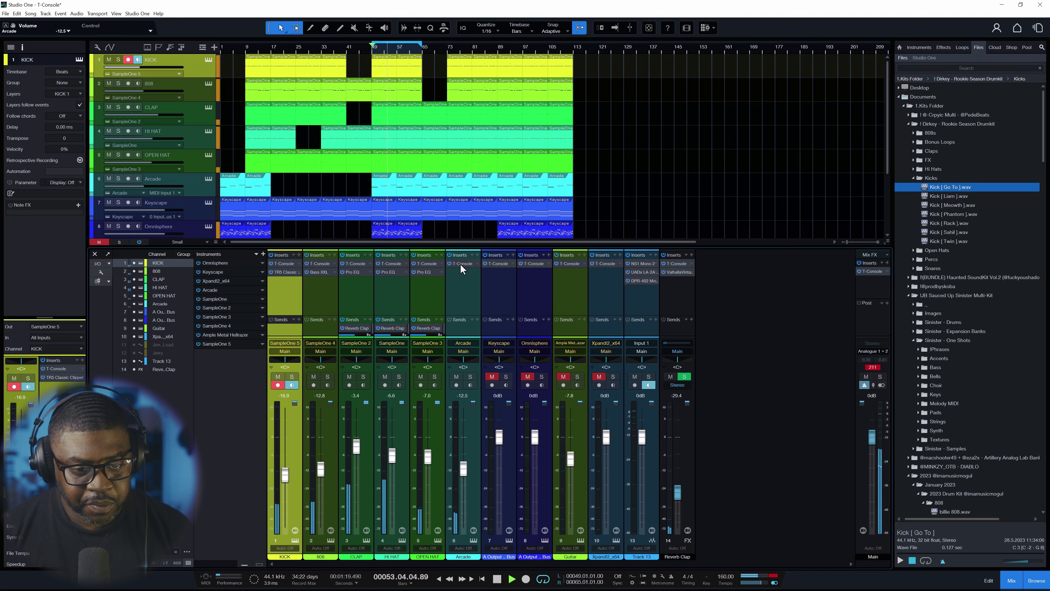
# Step: Insert Pro EQ on the Arcade channel and enable a 24 dB/Oct low cut at about 556 Hz
pyautogui.click(477, 254)
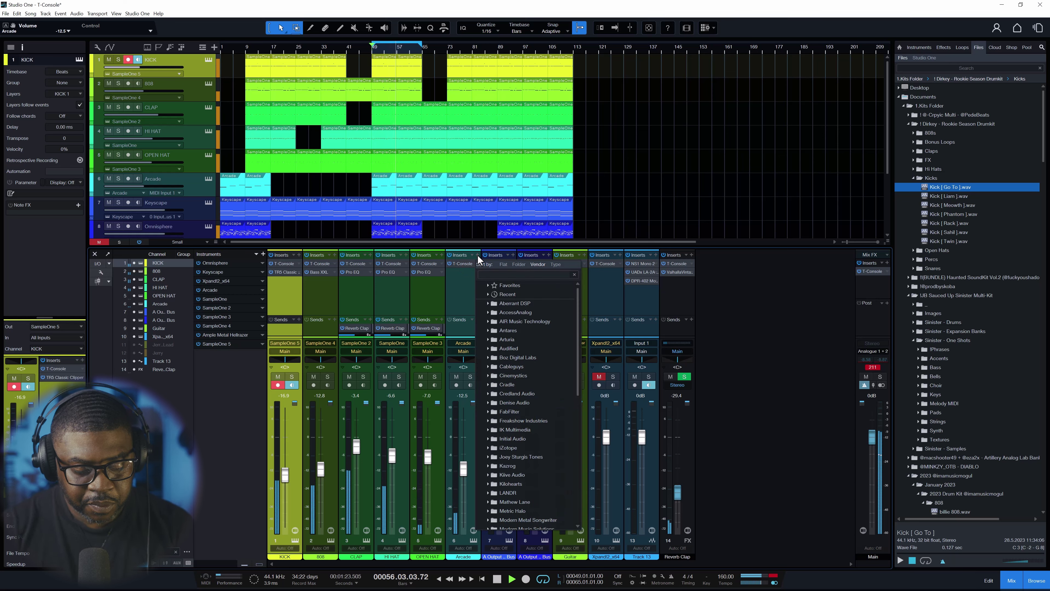
pyautogui.write('pro eq')
pyautogui.press('Return')
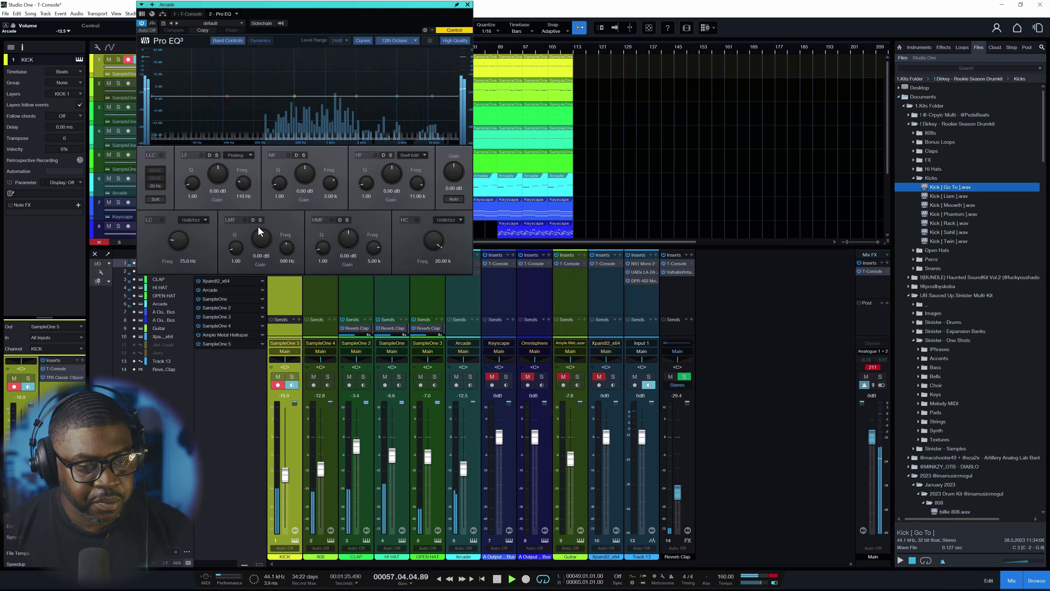
pyautogui.click(192, 219)
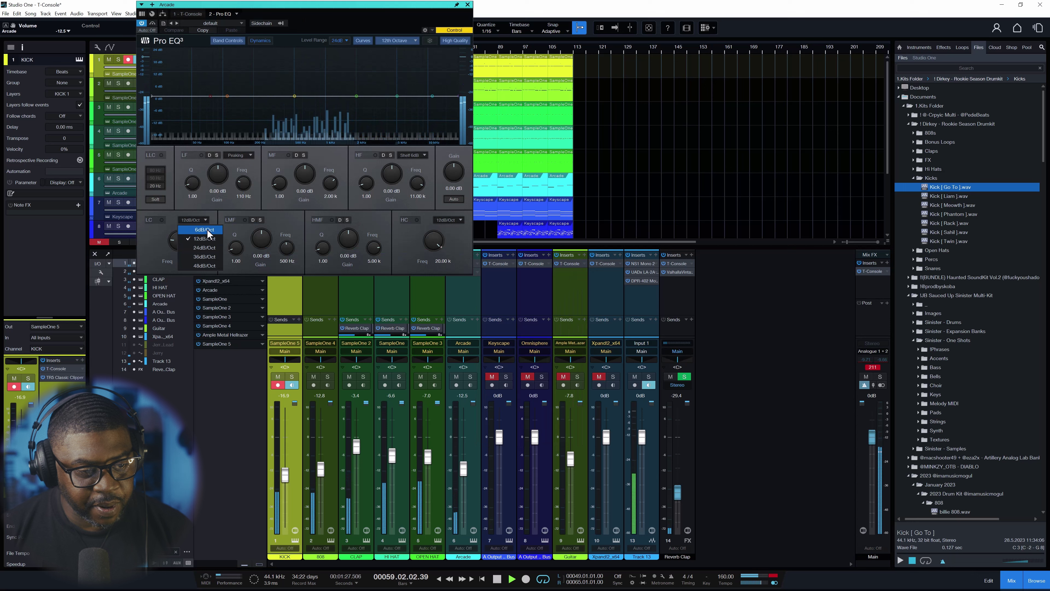
pyautogui.click(210, 248)
pyautogui.click(162, 221)
pyautogui.moveTo(178, 240)
pyautogui.mouseDown()
pyautogui.moveTo(190, 221)
pyautogui.moveTo(180, 239)
pyautogui.mouseUp()
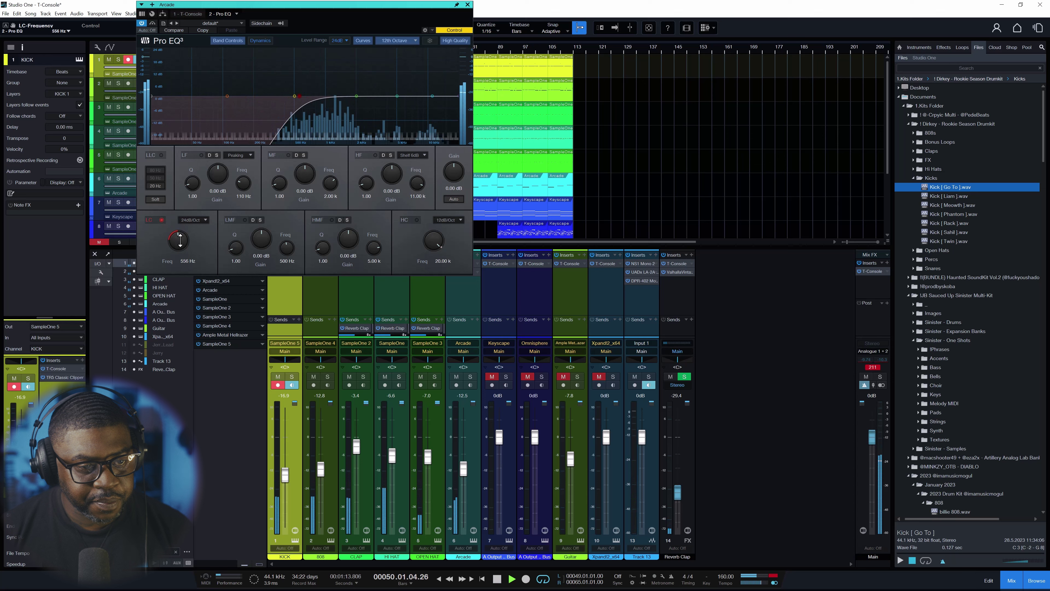
pyautogui.moveTo(180, 239); pyautogui.dragTo(180, 245)
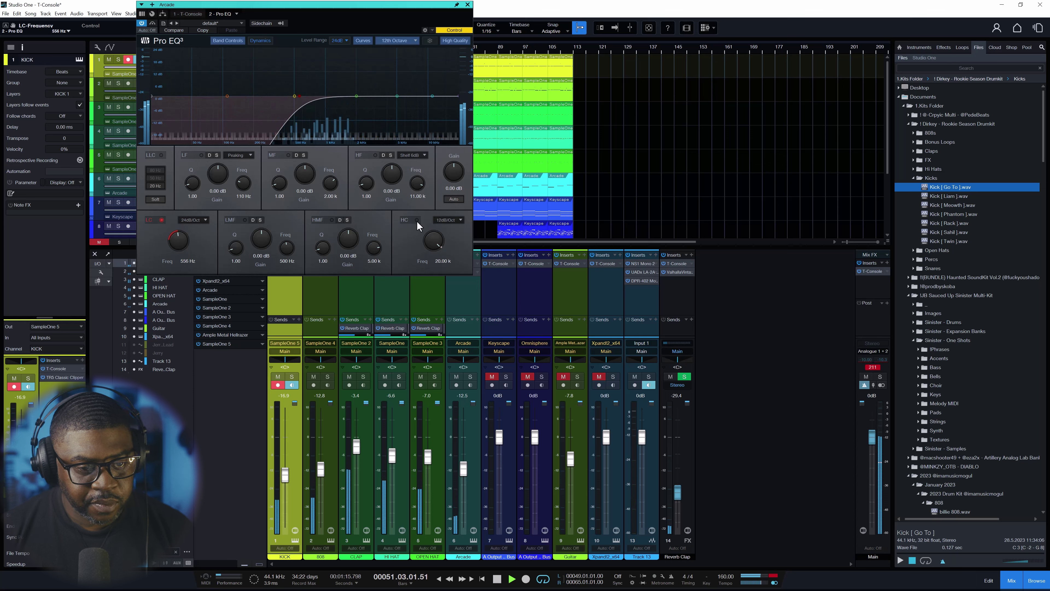
# Step: Boost Arcade's MF about 2 dB near 2.25 kHz and HF about 2.6 dB near 4.84 kHz, and lower its fader to about -15.2 dB
pyautogui.moveTo(398, 95)
pyautogui.mouseDown()
pyautogui.moveTo(434, 90)
pyautogui.moveTo(358, 96)
pyautogui.moveTo(394, 91)
pyautogui.mouseUp()
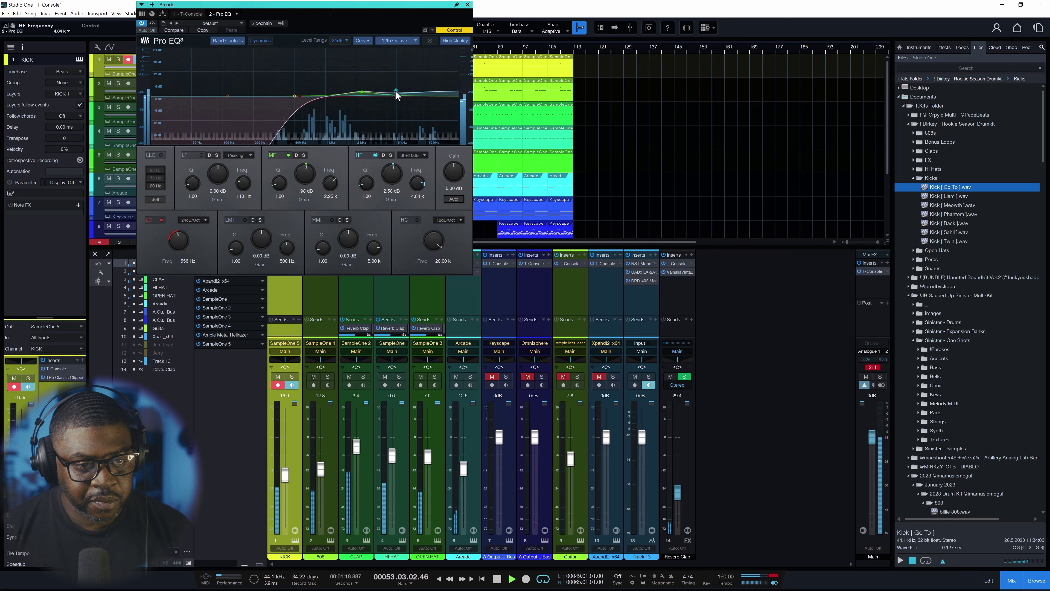
pyautogui.click(467, 4)
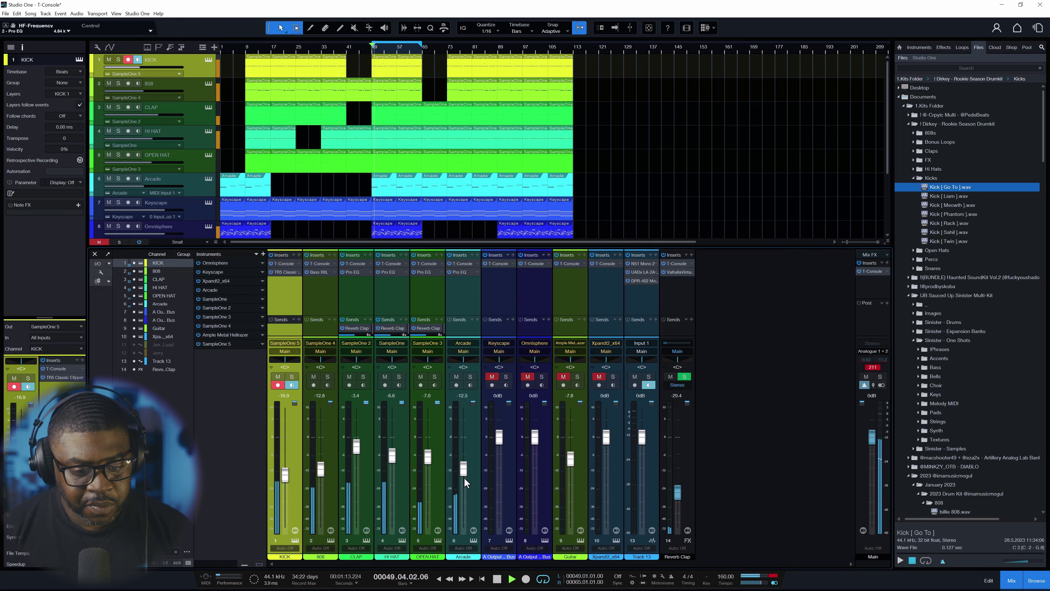
pyautogui.moveTo(462, 475); pyautogui.dragTo(463, 479)
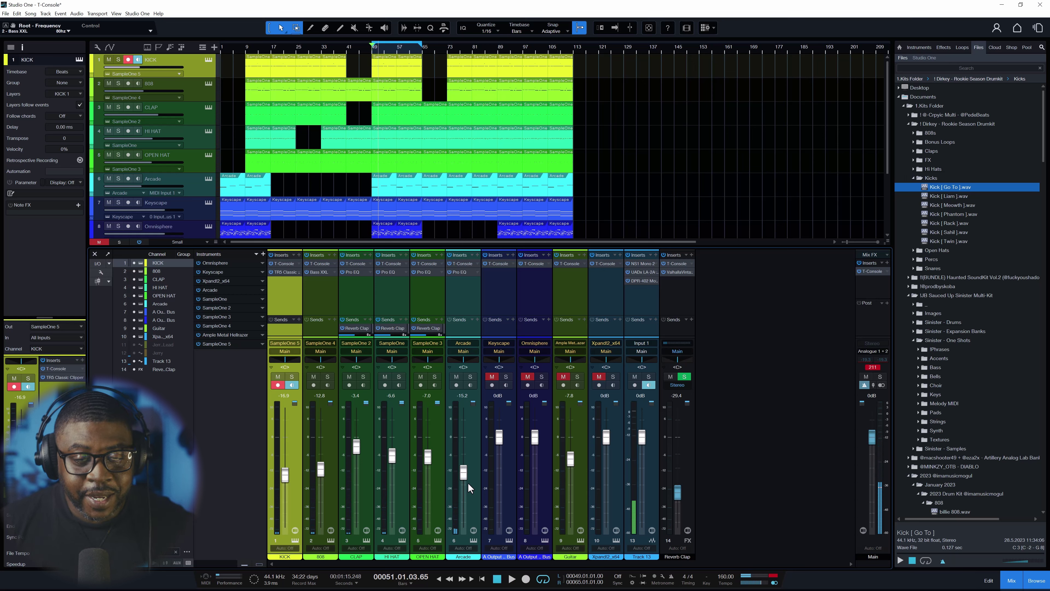
# Step: Unmute the Keyscape channel during playback and lower its fader to about -5.9 dB
pyautogui.press('space')
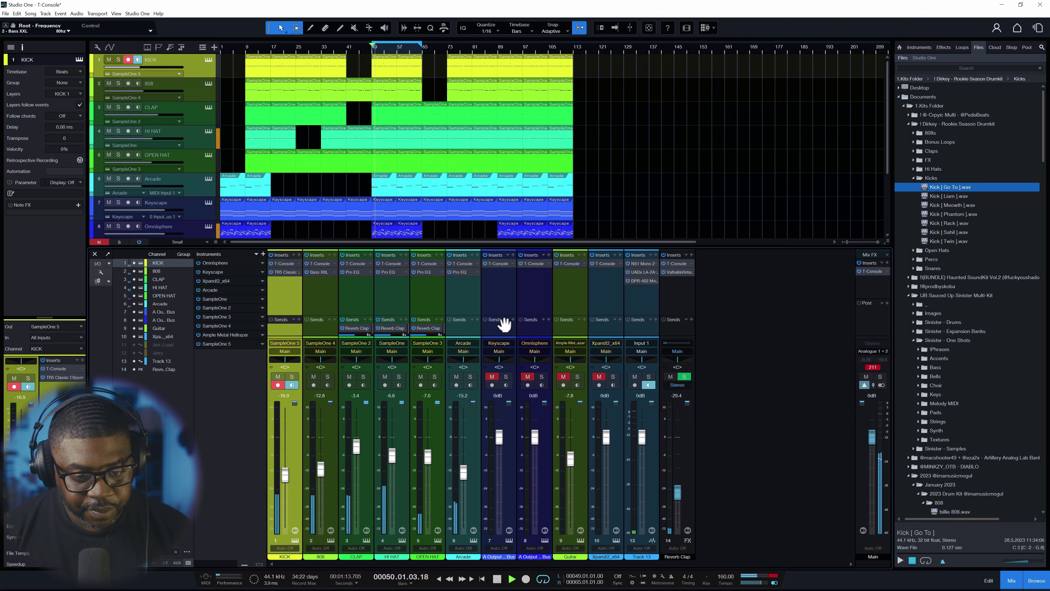
pyautogui.click(491, 376)
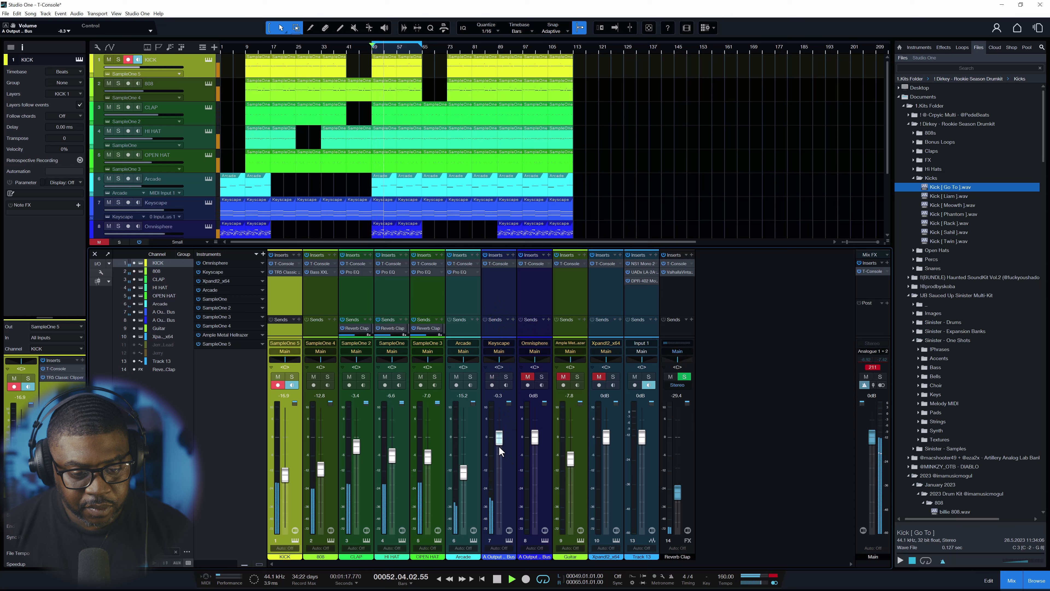
pyautogui.moveTo(499, 439); pyautogui.dragTo(499, 462)
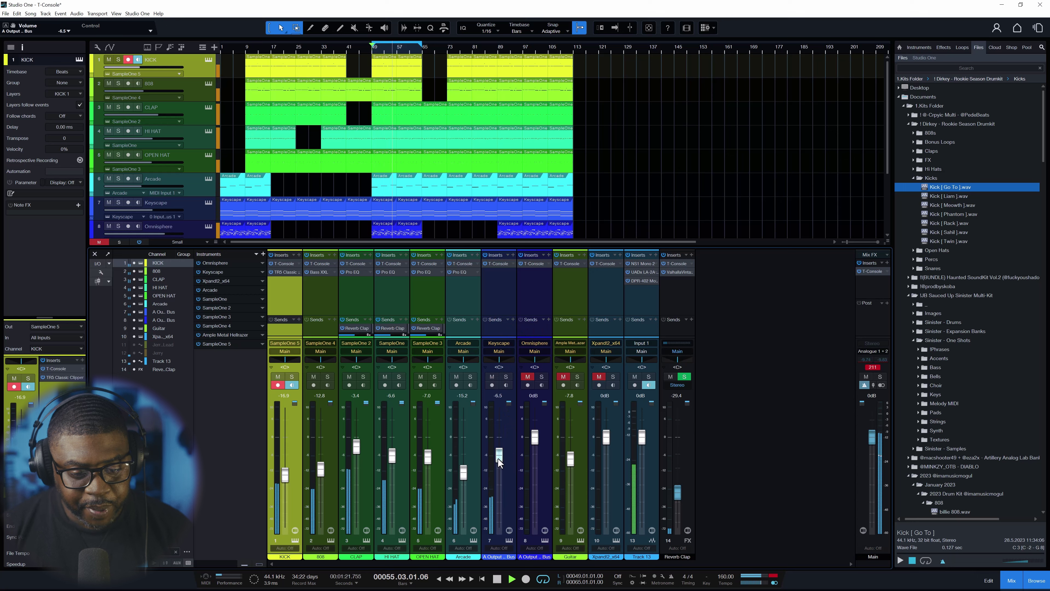
pyautogui.moveTo(498, 457); pyautogui.dragTo(498, 453)
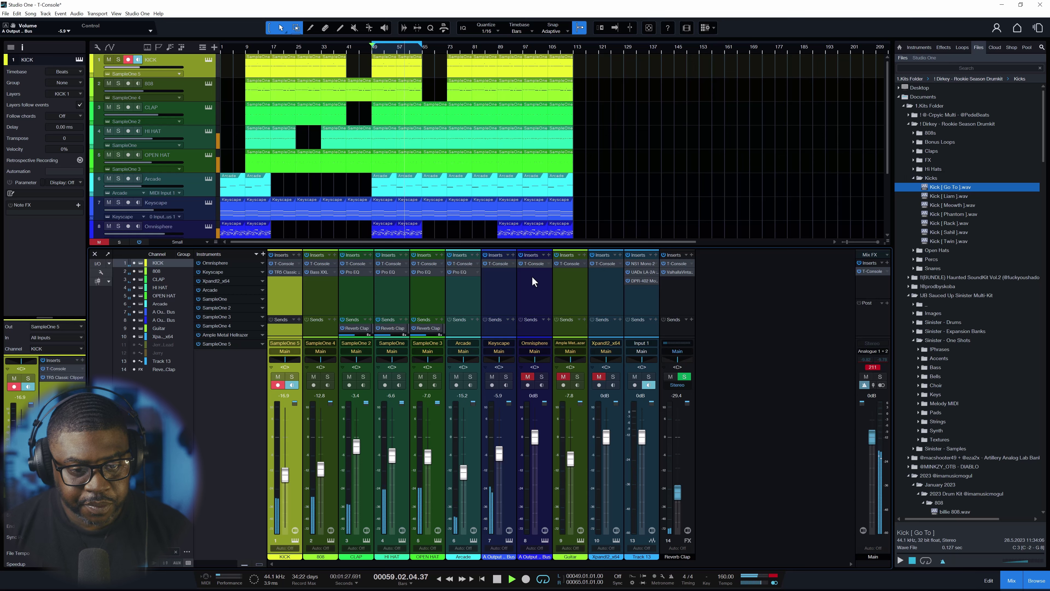
# Step: Insert Pro EQ on the Keyscape channel and enable a 24 dB/Oct low cut at about 89 Hz
pyautogui.click(512, 254)
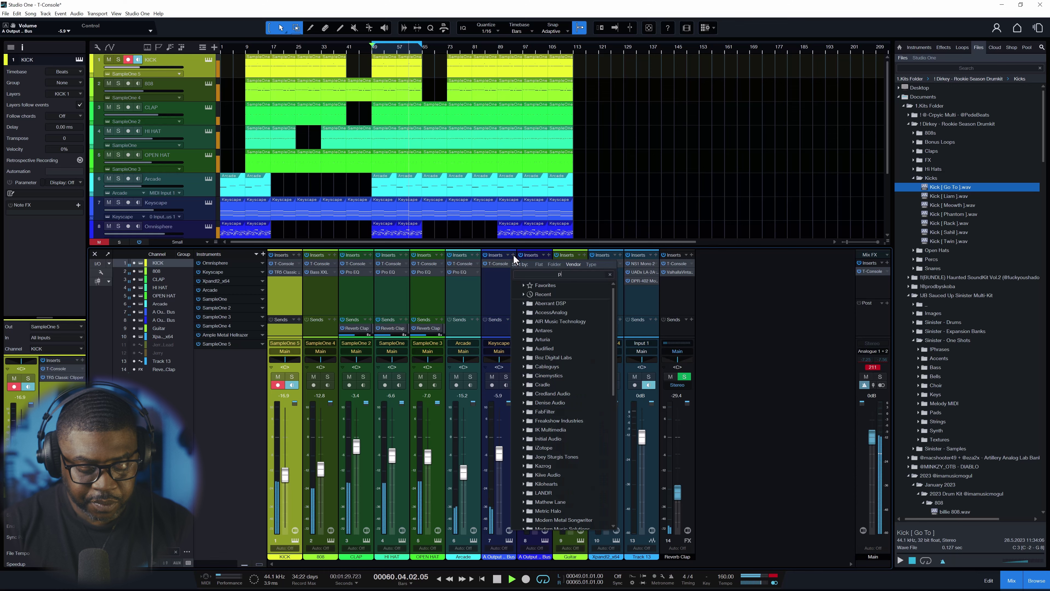
pyautogui.click(512, 254)
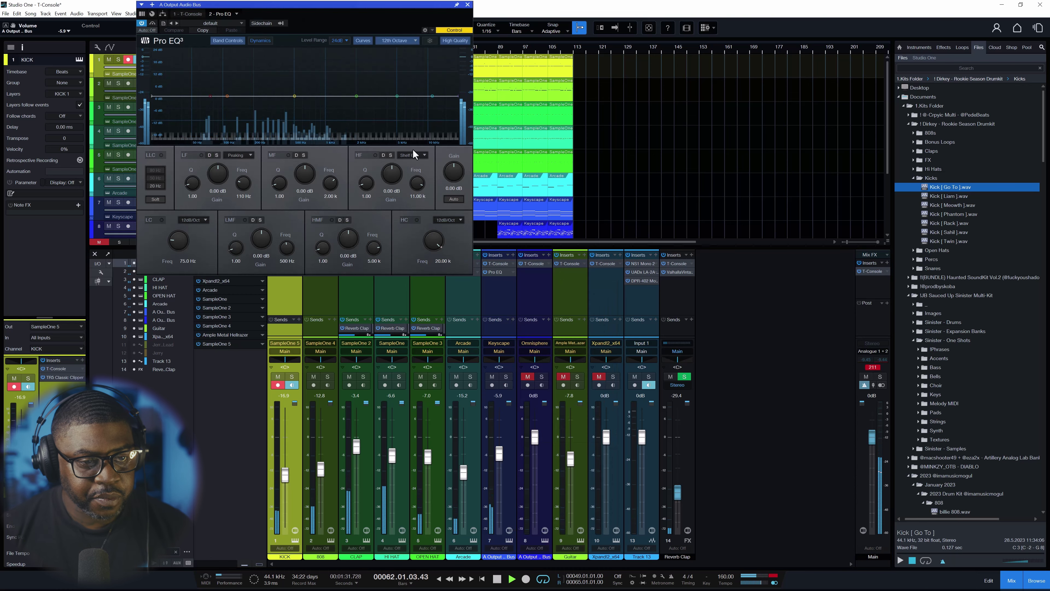
pyautogui.click(157, 219)
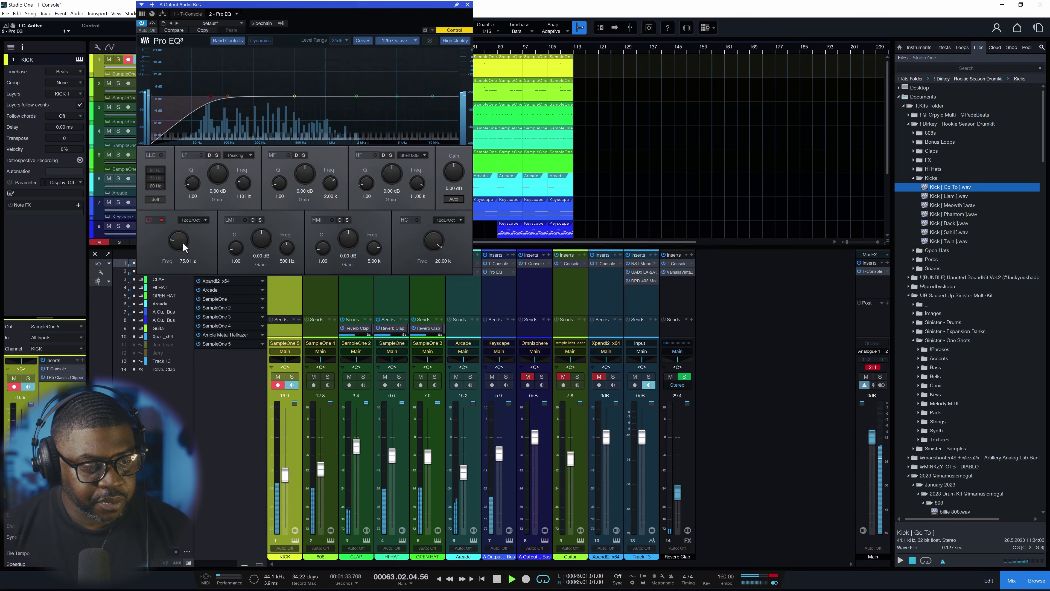
pyautogui.click(192, 220)
pyautogui.click(195, 247)
pyautogui.moveTo(174, 241); pyautogui.dragTo(174, 237)
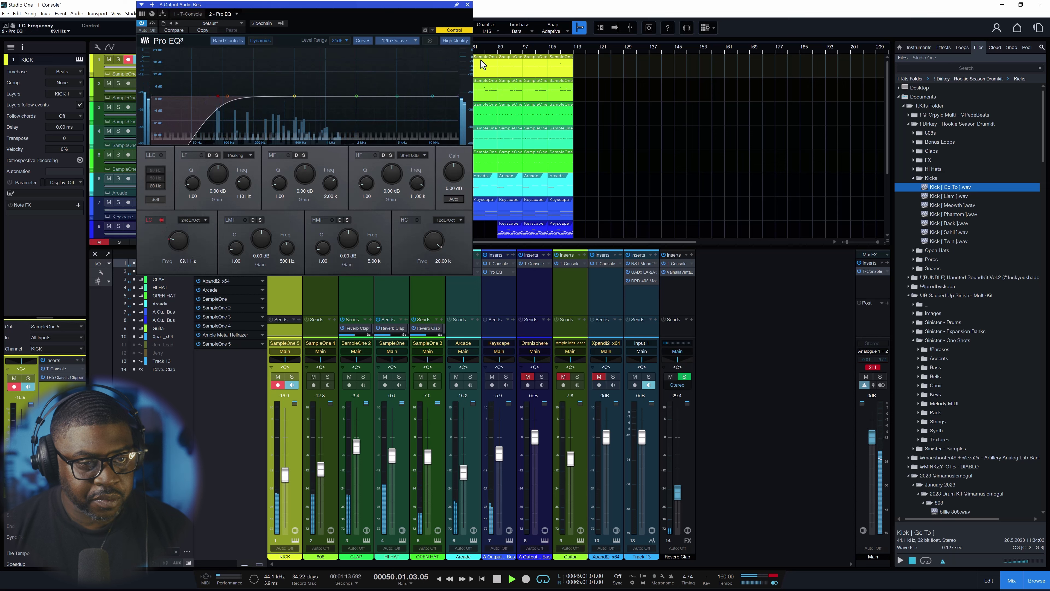
# Step: Boost Keyscape's HF band near 2.7 kHz and lower the channel fader to about -7.6 dB
pyautogui.moveTo(432, 96)
pyautogui.mouseDown()
pyautogui.moveTo(335, 87)
pyautogui.moveTo(370, 83)
pyautogui.mouseUp()
pyautogui.click(467, 5)
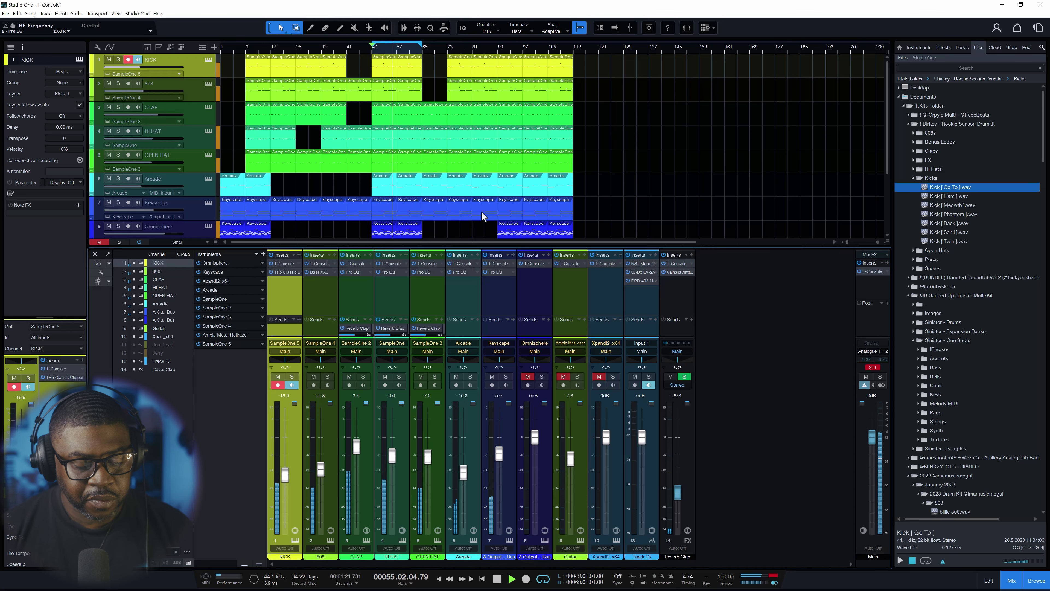
pyautogui.moveTo(498, 455); pyautogui.dragTo(500, 460)
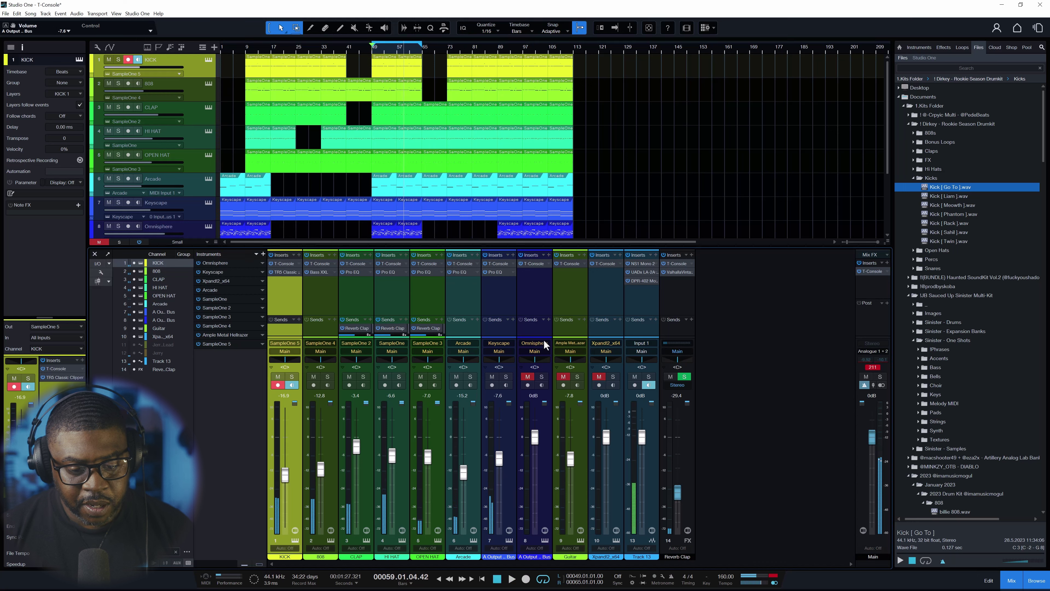
# Step: Unmute the Omnisphere channel and set its fader to about -3.4 dB
pyautogui.click(528, 377)
pyautogui.moveTo(535, 440); pyautogui.dragTo(536, 450)
pyautogui.moveTo(537, 454); pyautogui.dragTo(536, 449)
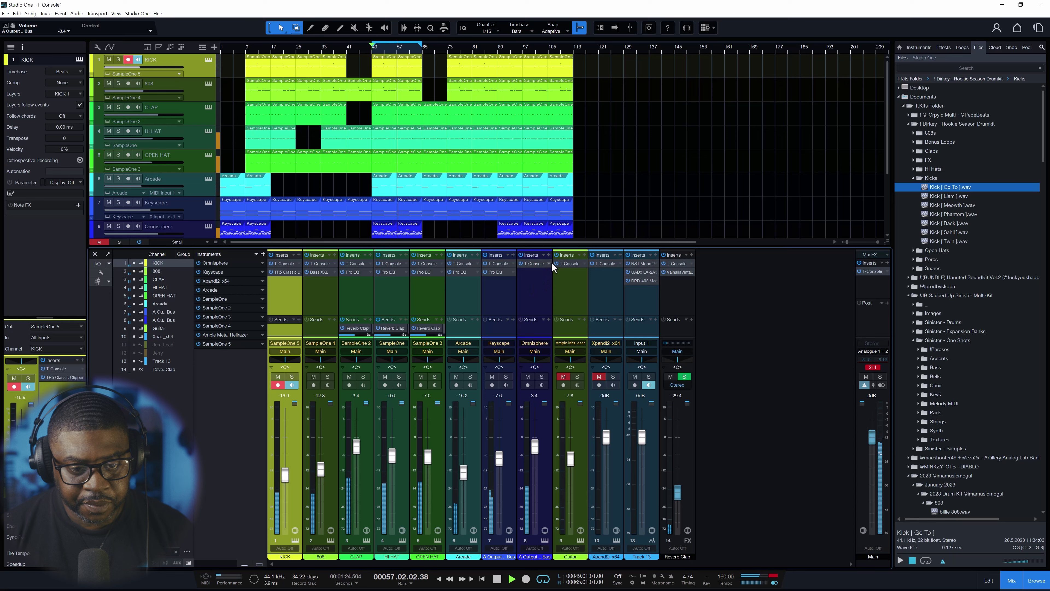
# Step: Insert CLA Guitars Stereo on the Omnisphere channel and raise its Delay to about 5.1
pyautogui.click(548, 254)
pyautogui.write('cla')
pyautogui.click(588, 376)
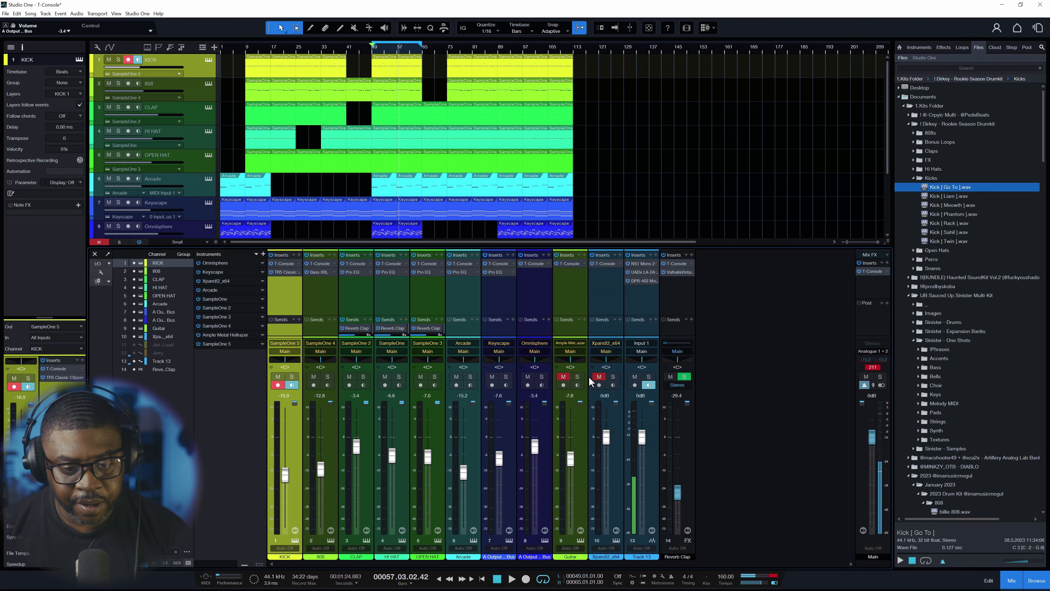
pyautogui.moveTo(326, 6); pyautogui.dragTo(628, 235)
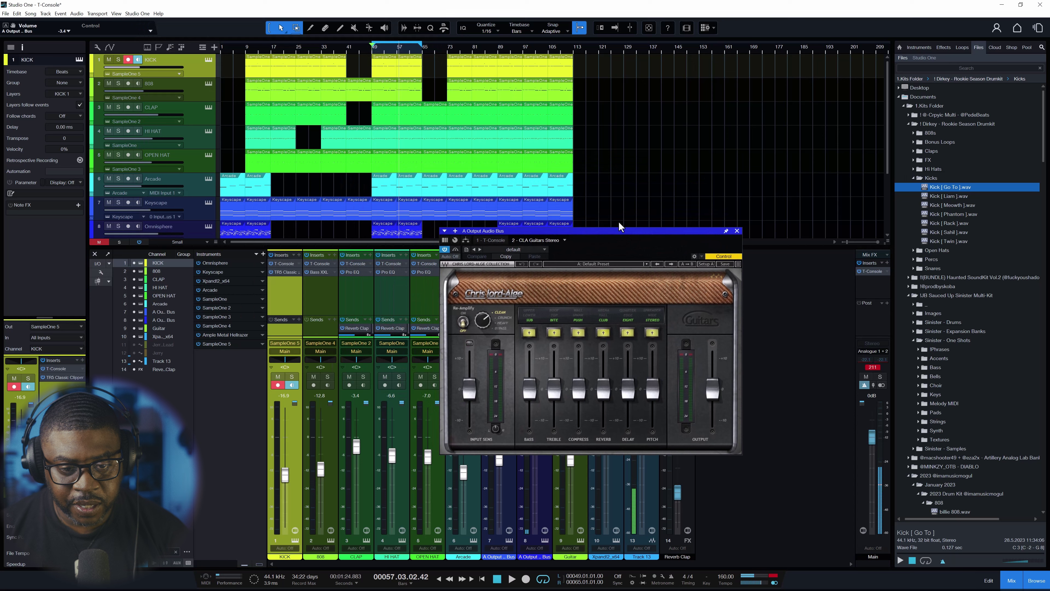
pyautogui.press('space')
pyautogui.moveTo(628, 391); pyautogui.dragTo(631, 378)
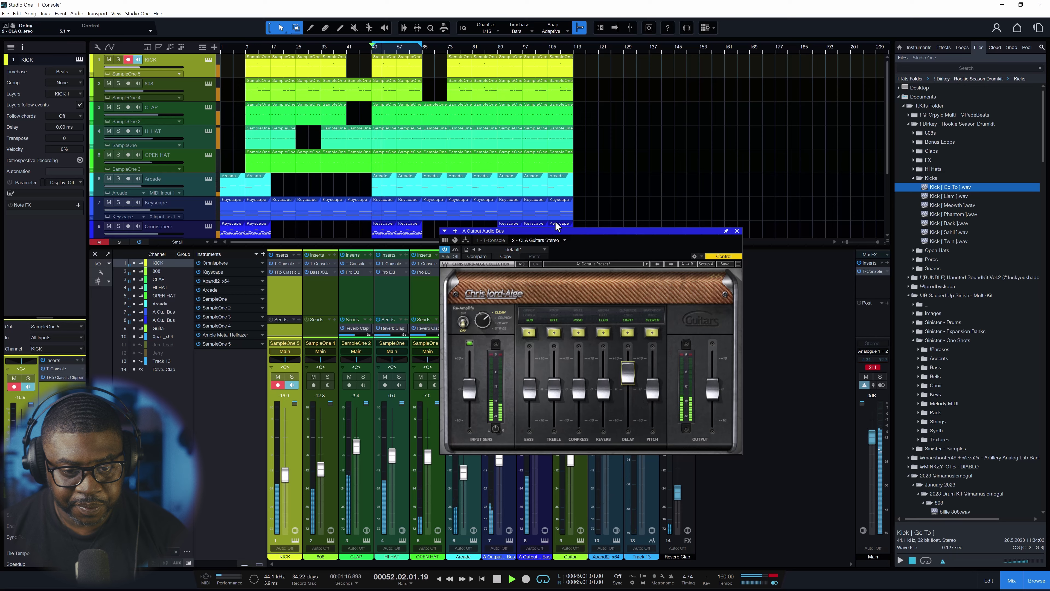
# Step: Raise CLA Guitars' Reverb, mute its Pitch effect, set Bass to about -0.9, and lower the Omnisphere fader to about -11.4 dB
pyautogui.moveTo(579, 230); pyautogui.dragTo(526, 105)
pyautogui.moveTo(534, 447); pyautogui.dragTo(534, 463)
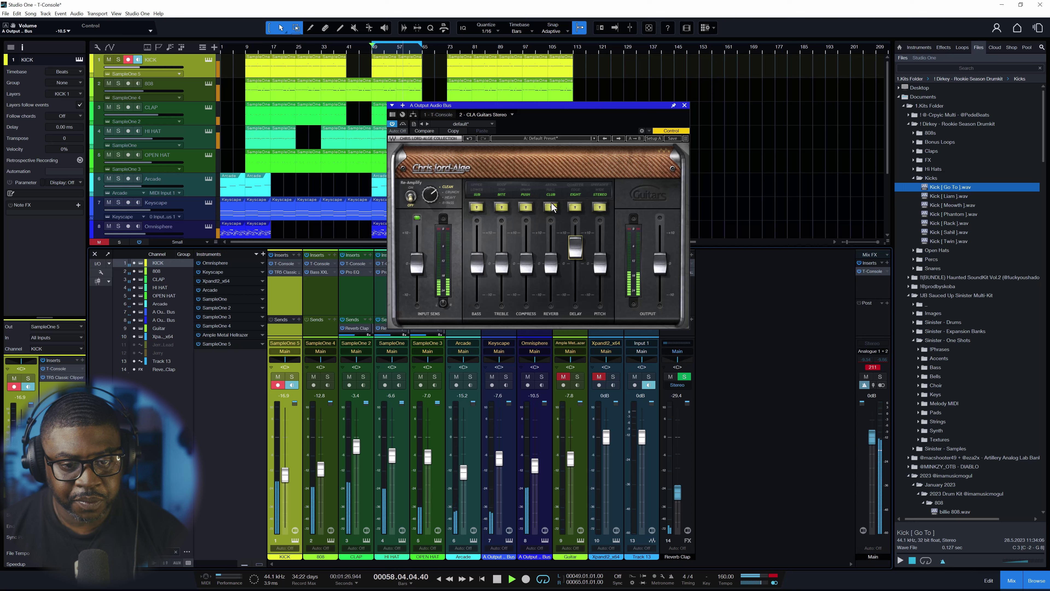
pyautogui.moveTo(551, 265); pyautogui.dragTo(600, 266)
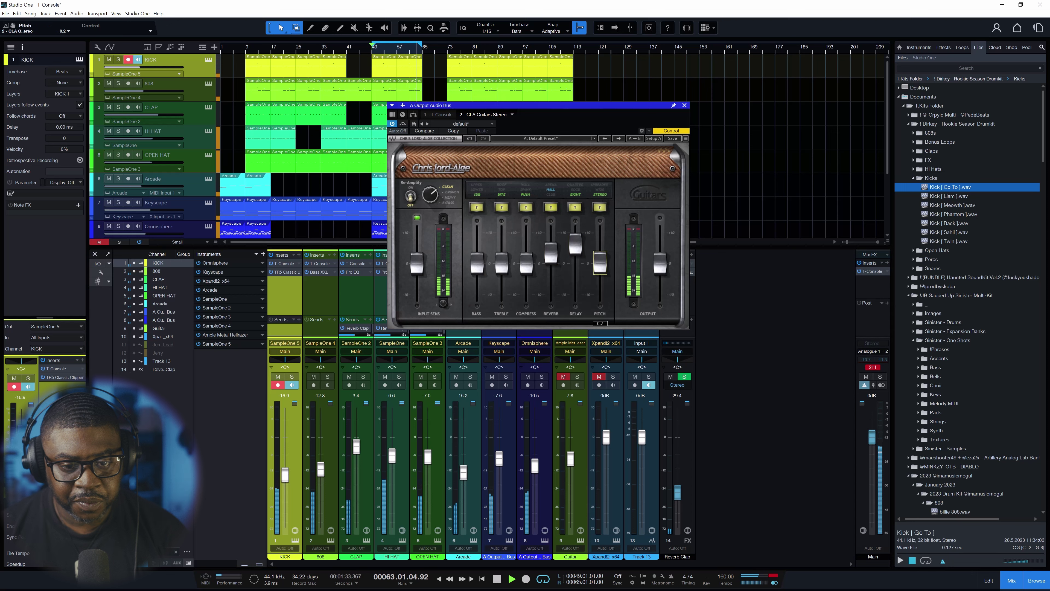
pyautogui.click(599, 207)
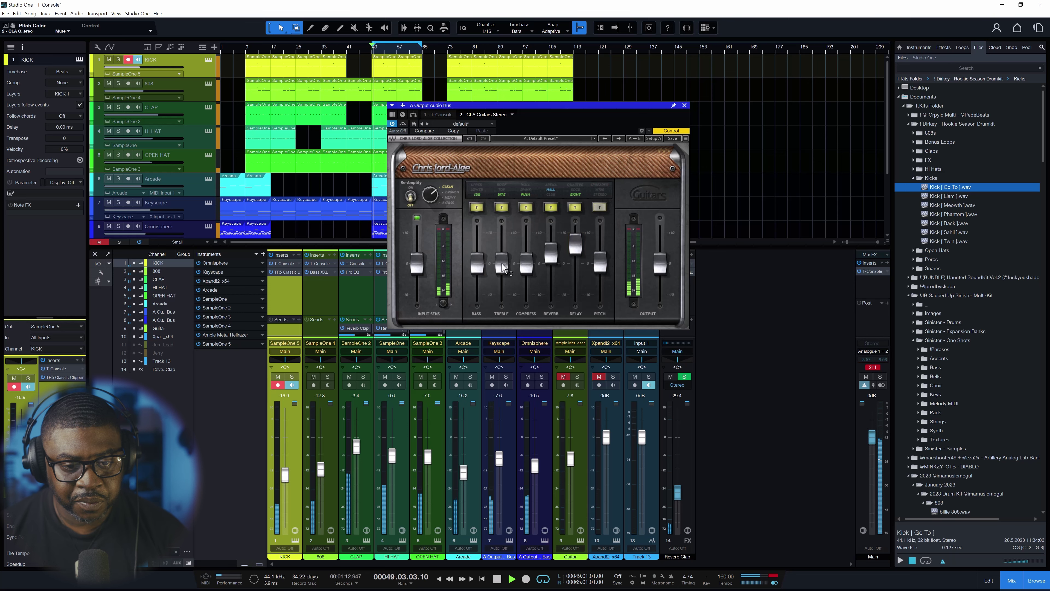
pyautogui.moveTo(479, 269); pyautogui.dragTo(480, 272)
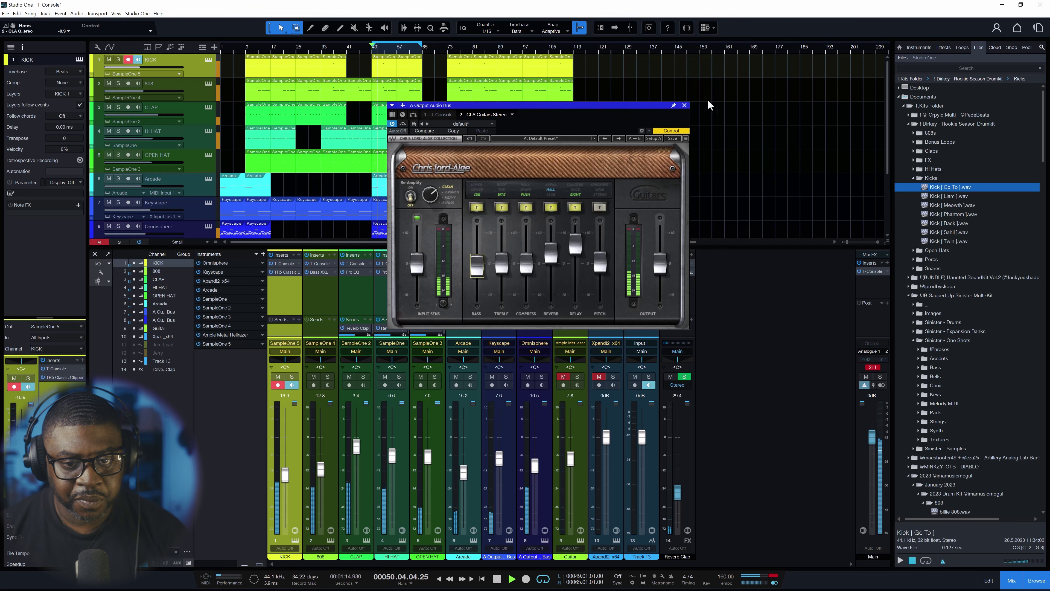
pyautogui.click(684, 106)
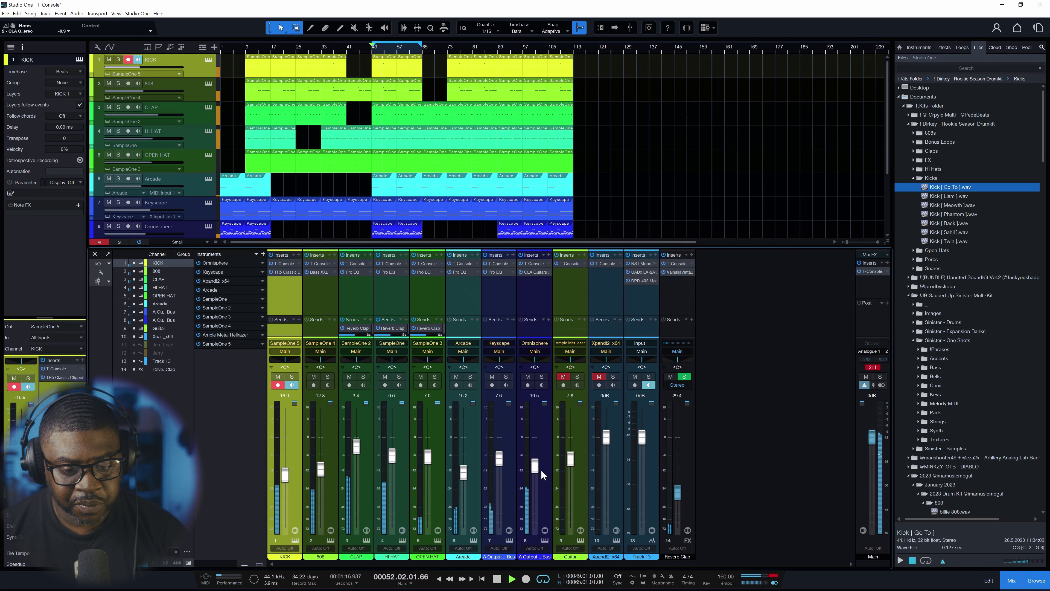
pyautogui.moveTo(536, 469); pyautogui.dragTo(535, 471)
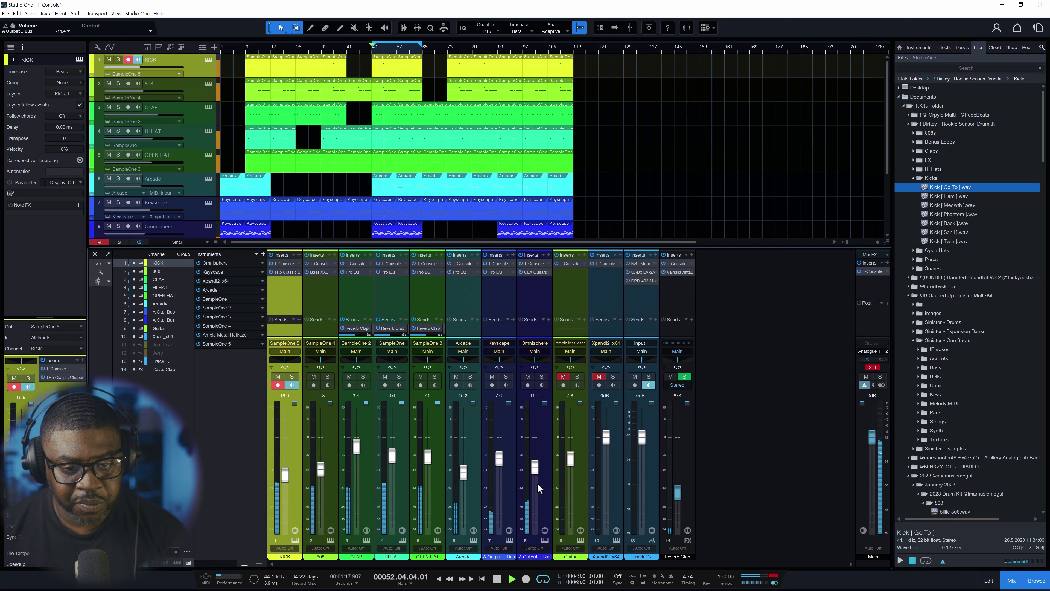
# Step: Insert Pro EQ after CLA Guitars on the Omnisphere channel and enable a 24 dB/Oct low cut at about 178 Hz
pyautogui.click(548, 254)
pyautogui.write('pro')
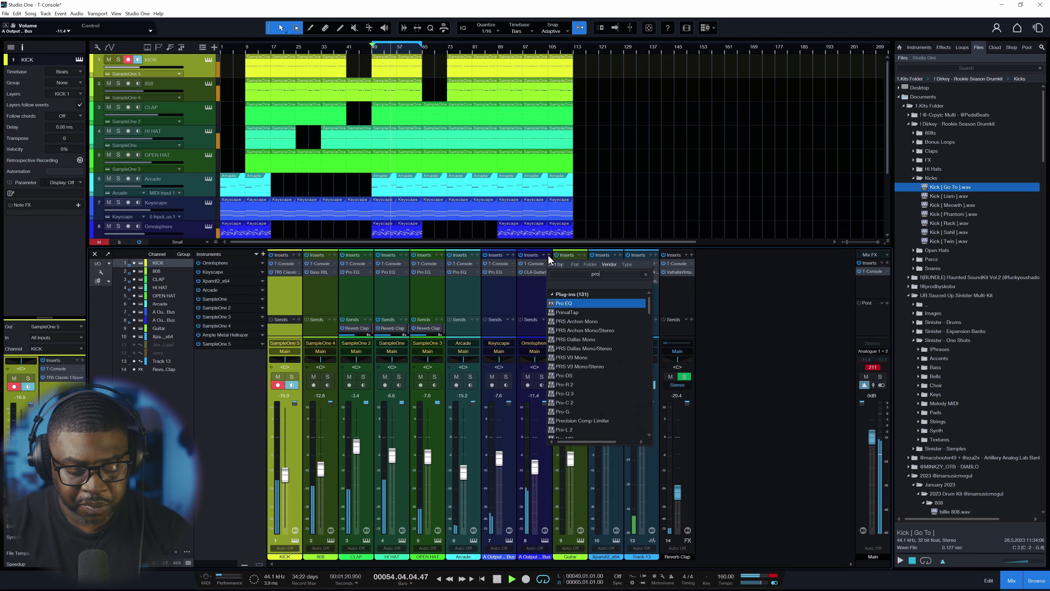
pyautogui.press('Return')
pyautogui.click(443, 321)
pyautogui.click(455, 348)
pyautogui.click(412, 321)
pyautogui.moveTo(430, 341); pyautogui.dragTo(428, 322)
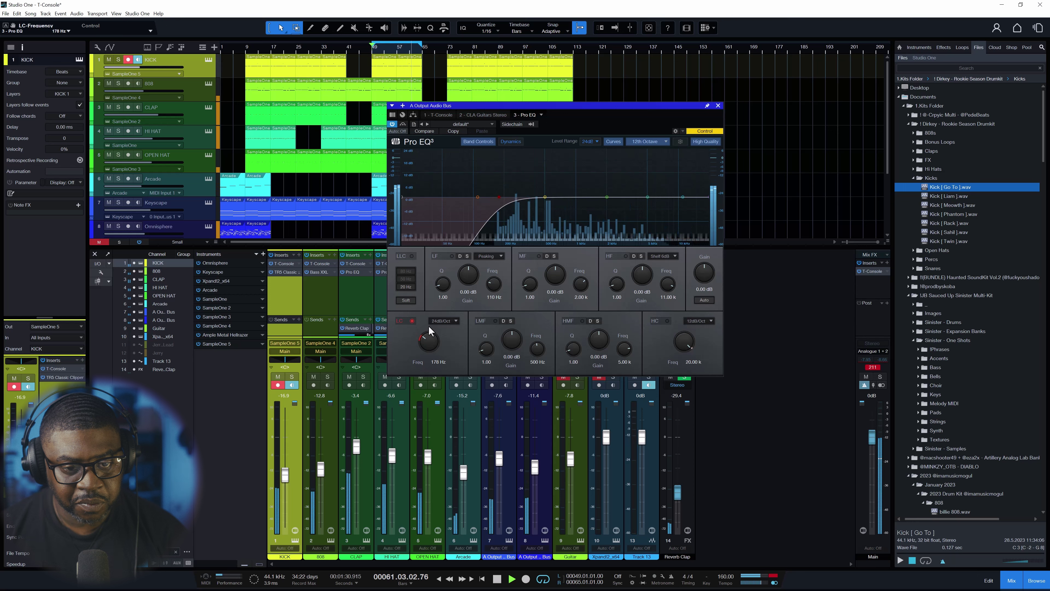
# Step: Cut Omnisphere's LMF band about 0.9 dB near 390 Hz and boost its HF band about 5.2 dB near 5.8 kHz
pyautogui.moveTo(544, 196); pyautogui.dragTo(533, 199)
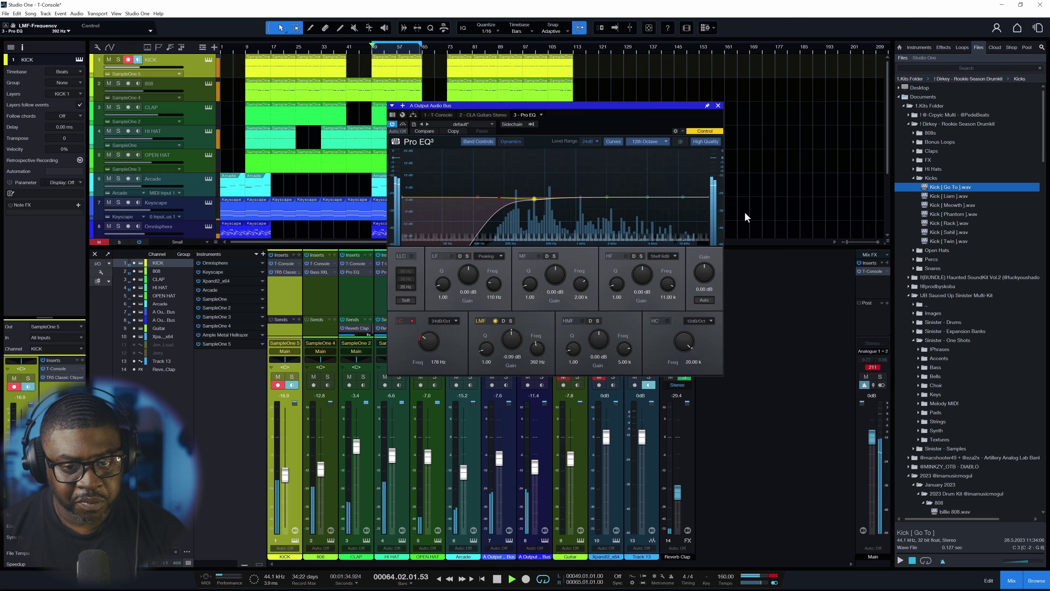
pyautogui.moveTo(682, 197); pyautogui.dragTo(654, 187)
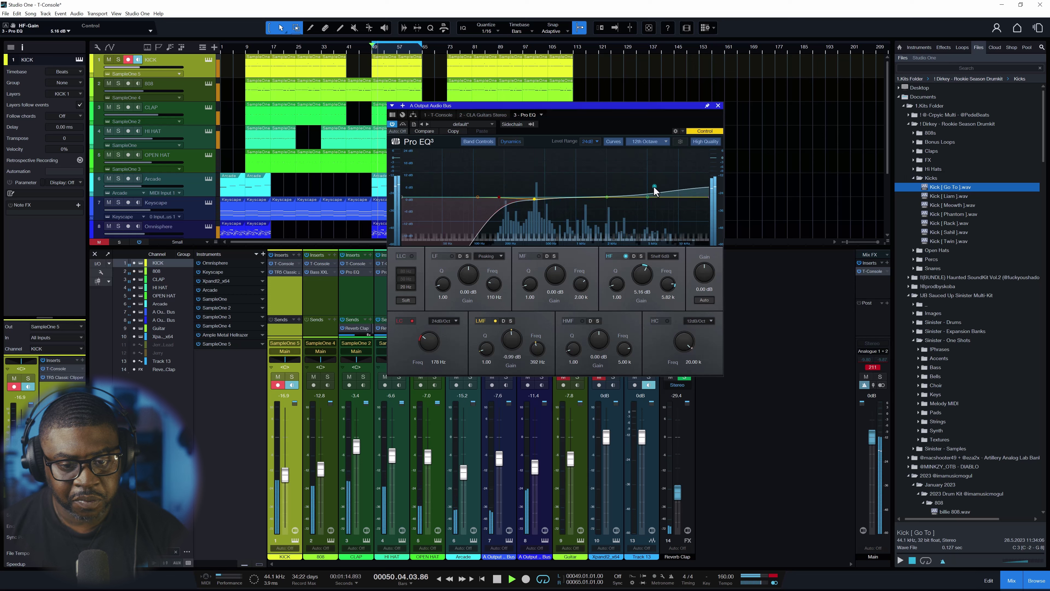